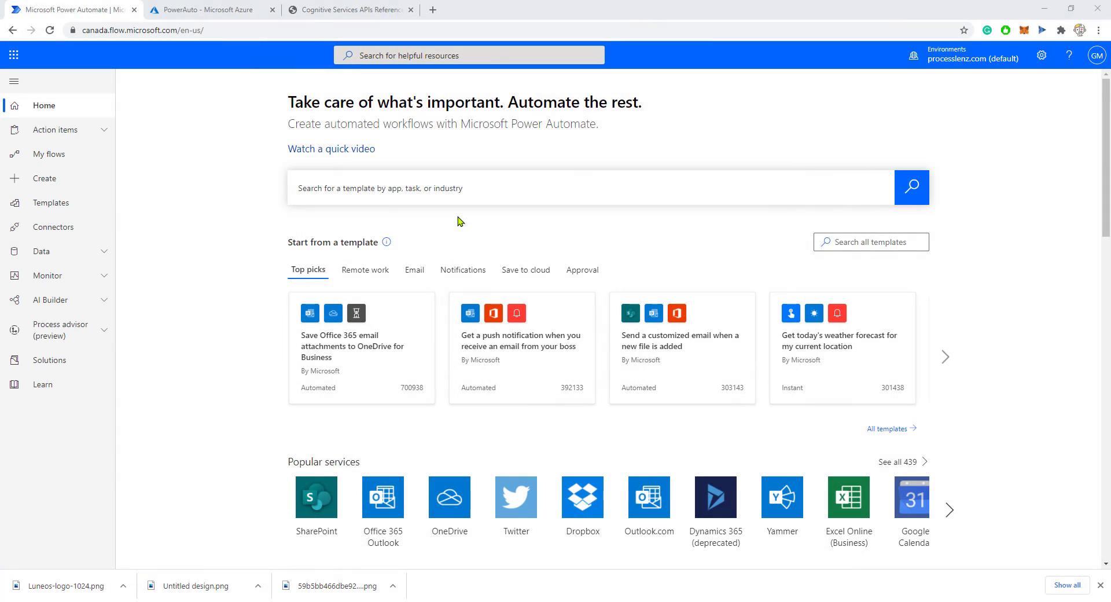
Create a manually triggered instant cloud flow named 'Check Images', fixing the misspelled name
left_click(78, 180)
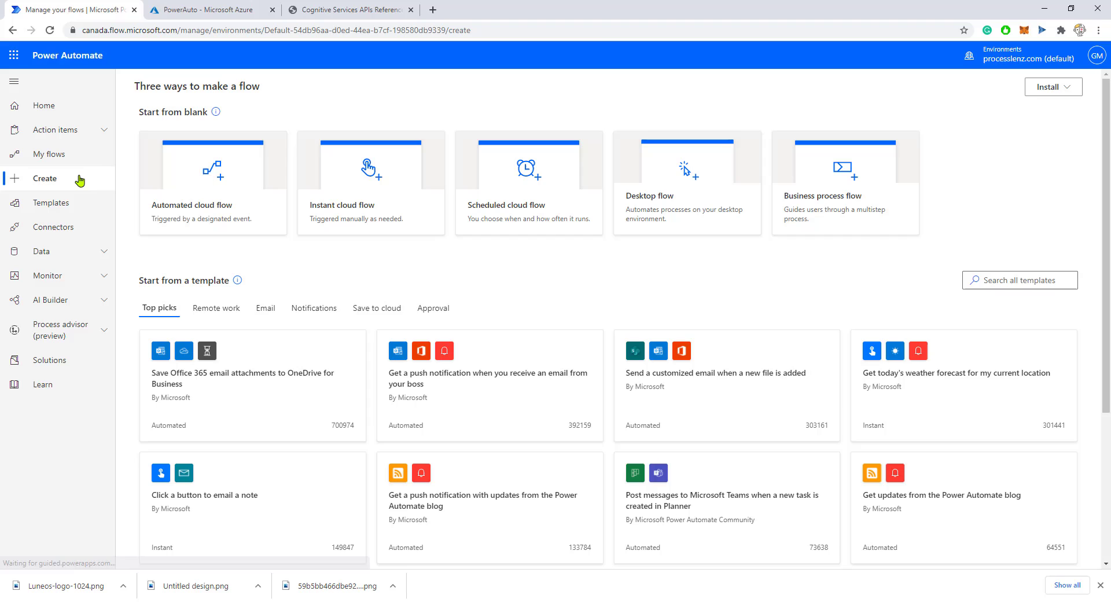
left_click(392, 196)
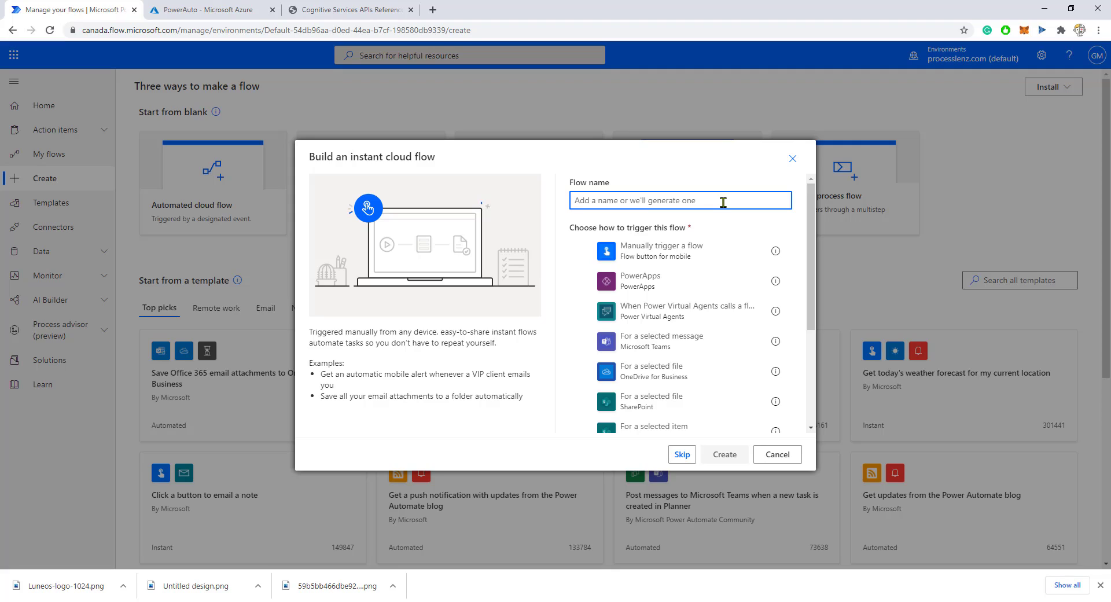
type("Check Immages")
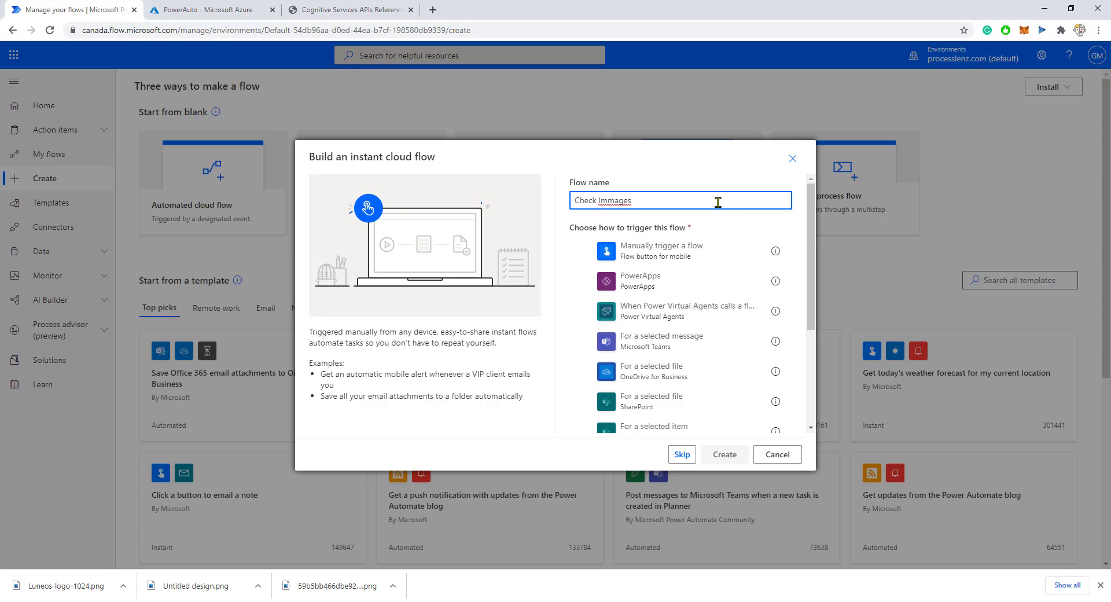
right_click(611, 198)
left_click(632, 212)
left_click(643, 252)
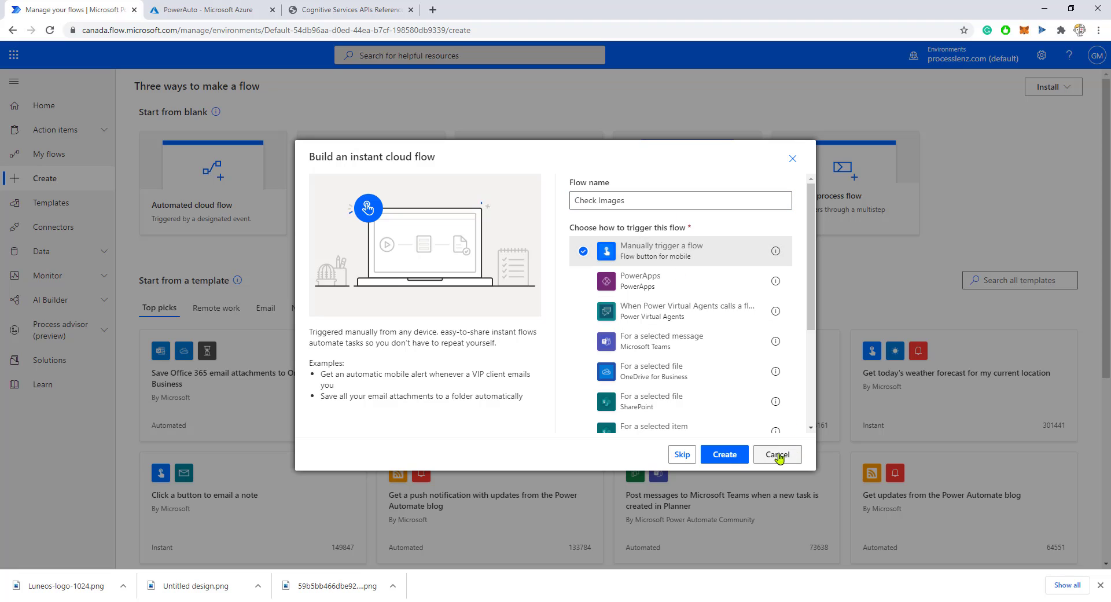
left_click(724, 461)
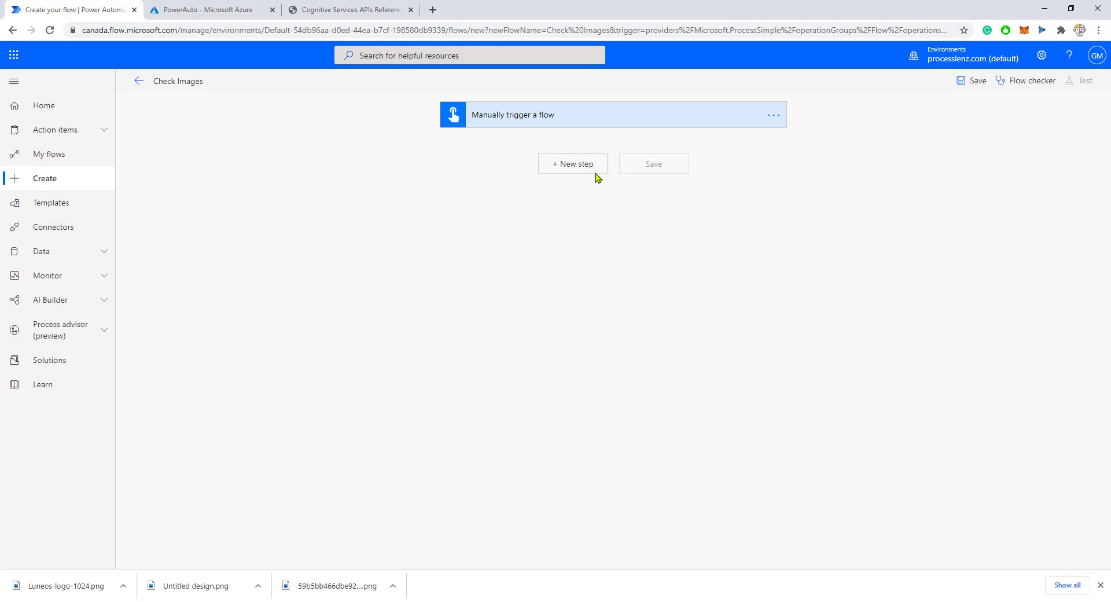
Add a new step after the trigger and pick the Computer Vision API connector via a 'computer' search
left_click(573, 166)
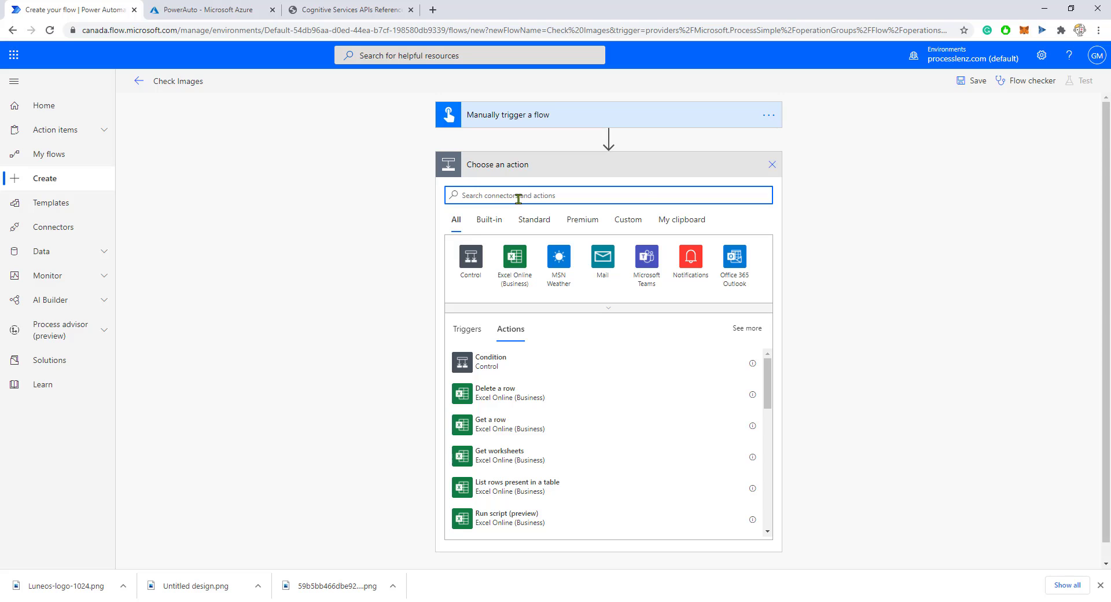
type("computer")
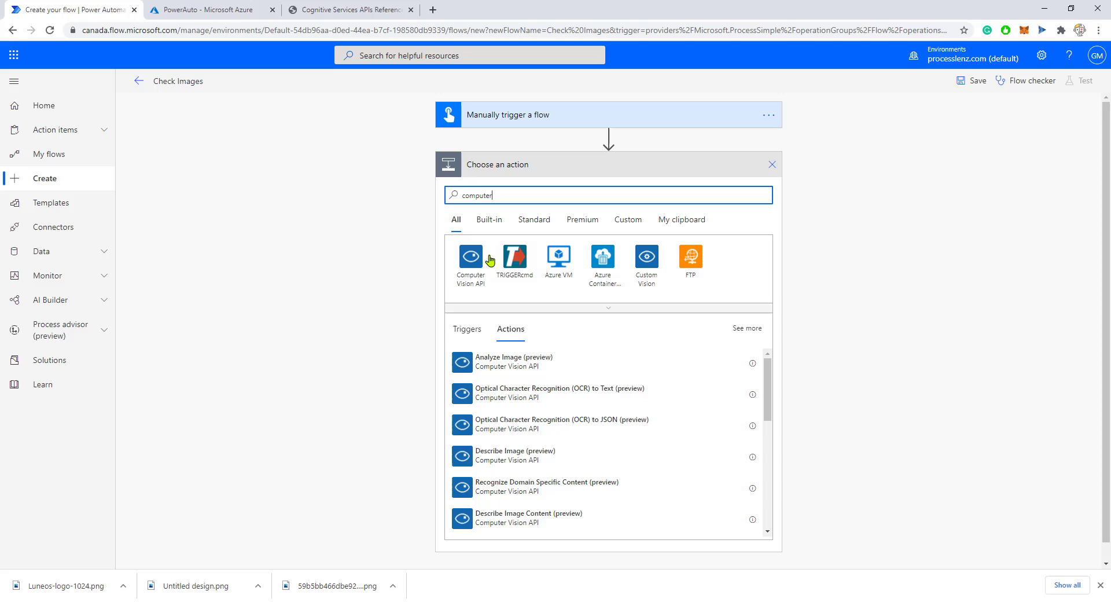
left_click(470, 258)
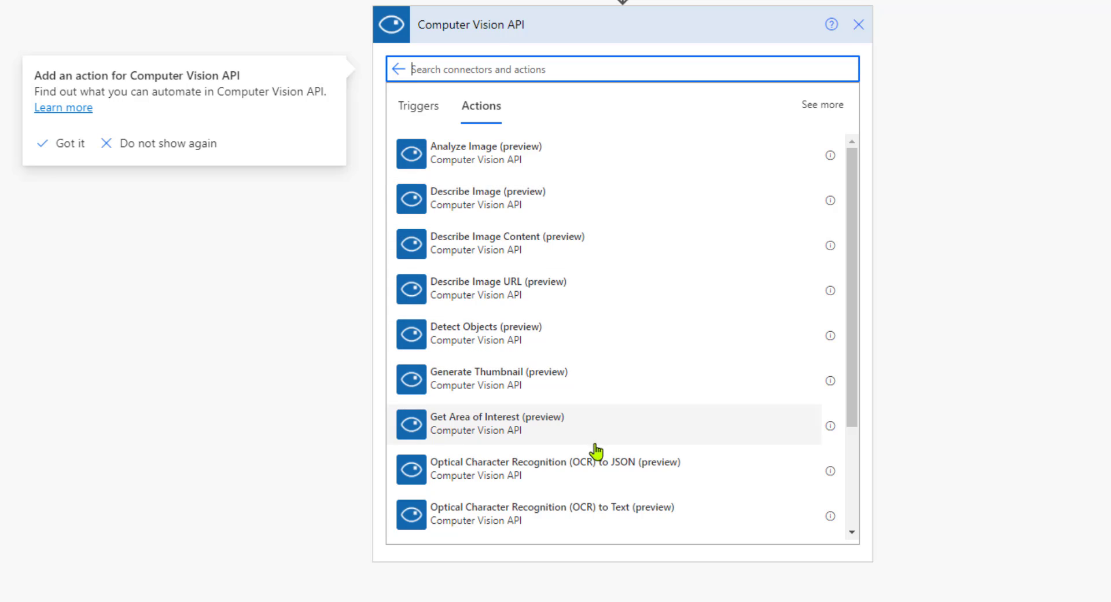
scroll(602, 492, "down", 2)
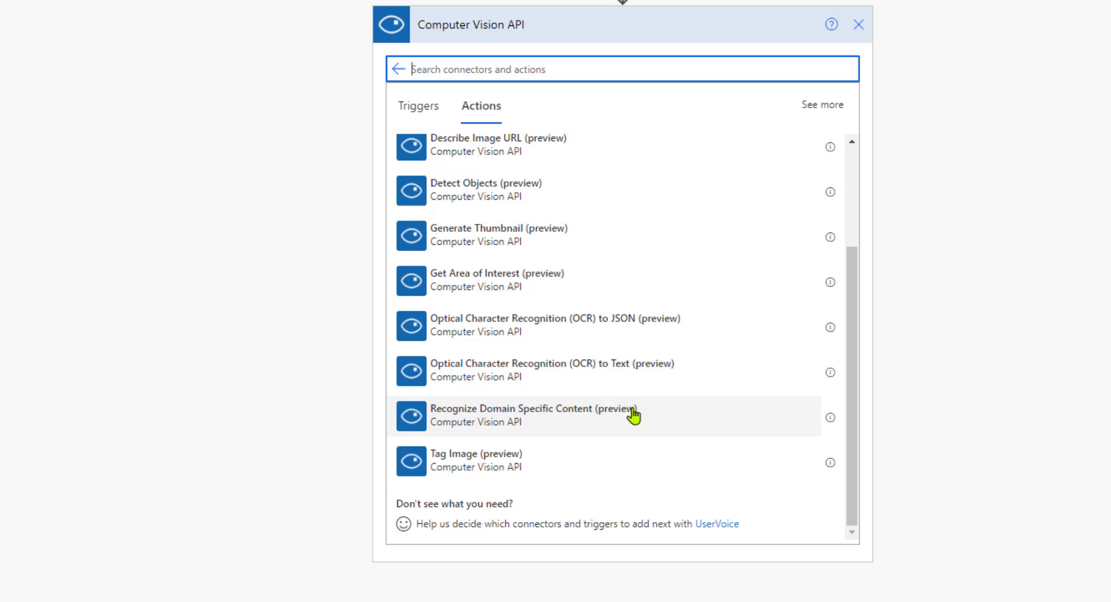
scroll(633, 417, "up", 2)
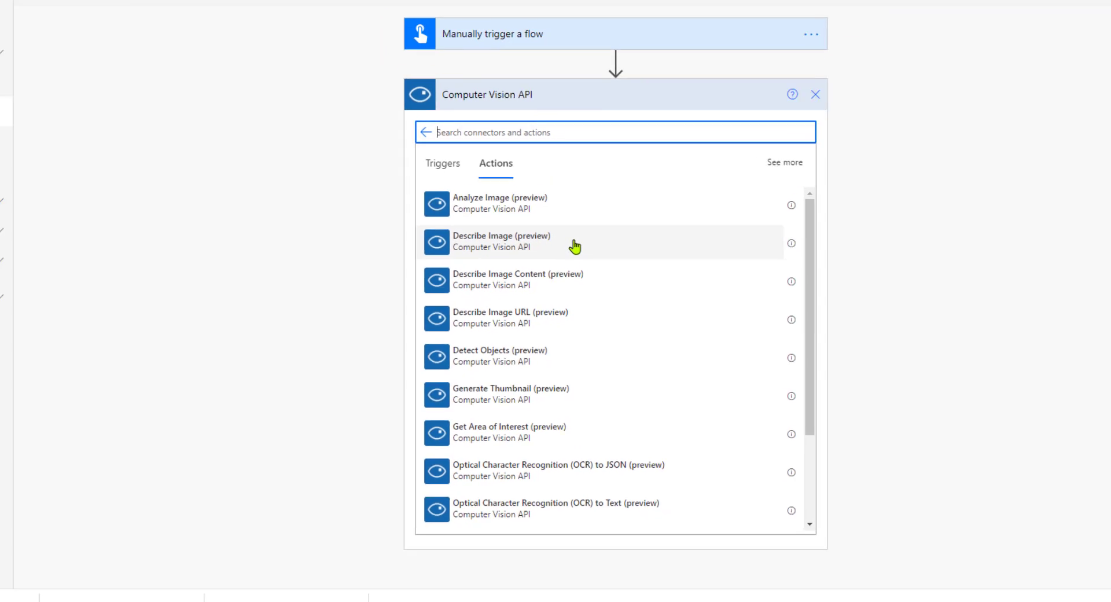
Choose Describe Image (preview) from the Computer Vision API action list
left_click(573, 244)
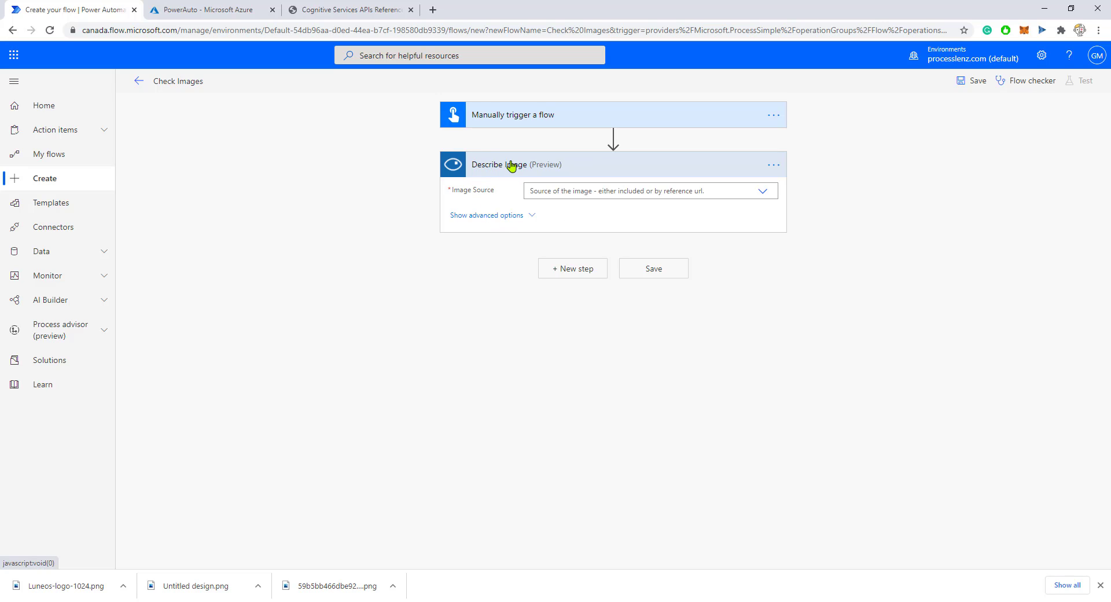
In the Azure portal, show the PowerAuto resource overview and search the portal for 'computer'
left_click(199, 10)
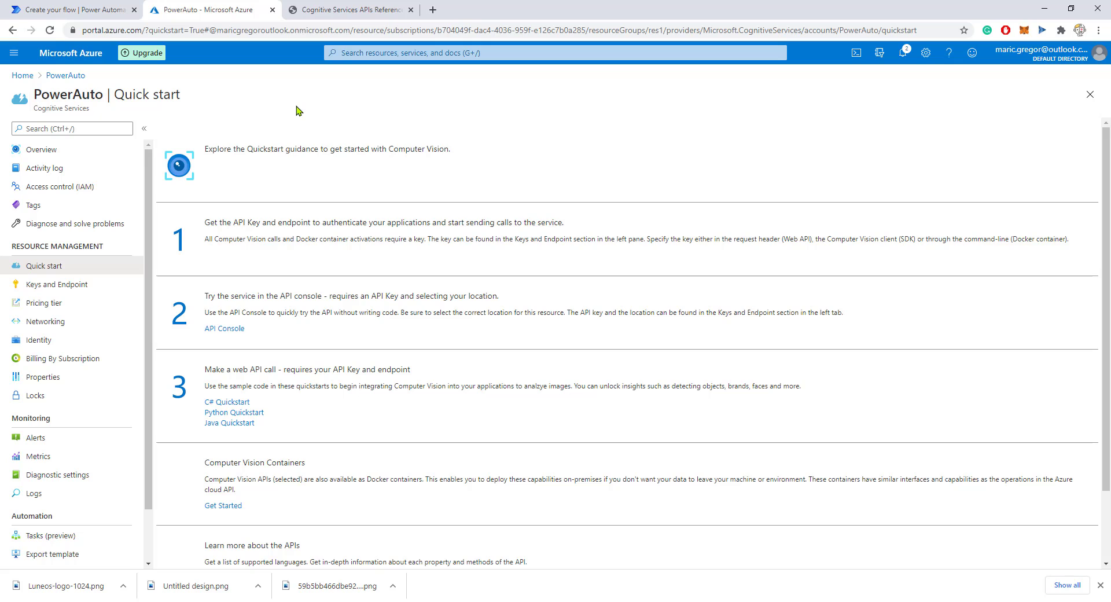
left_click(51, 152)
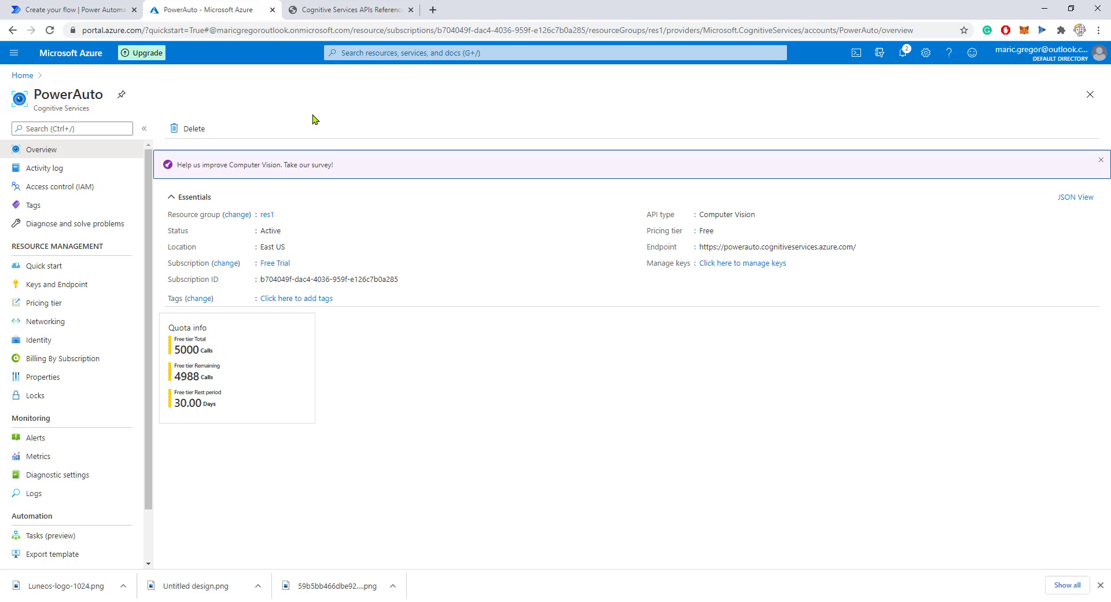
left_click(422, 51)
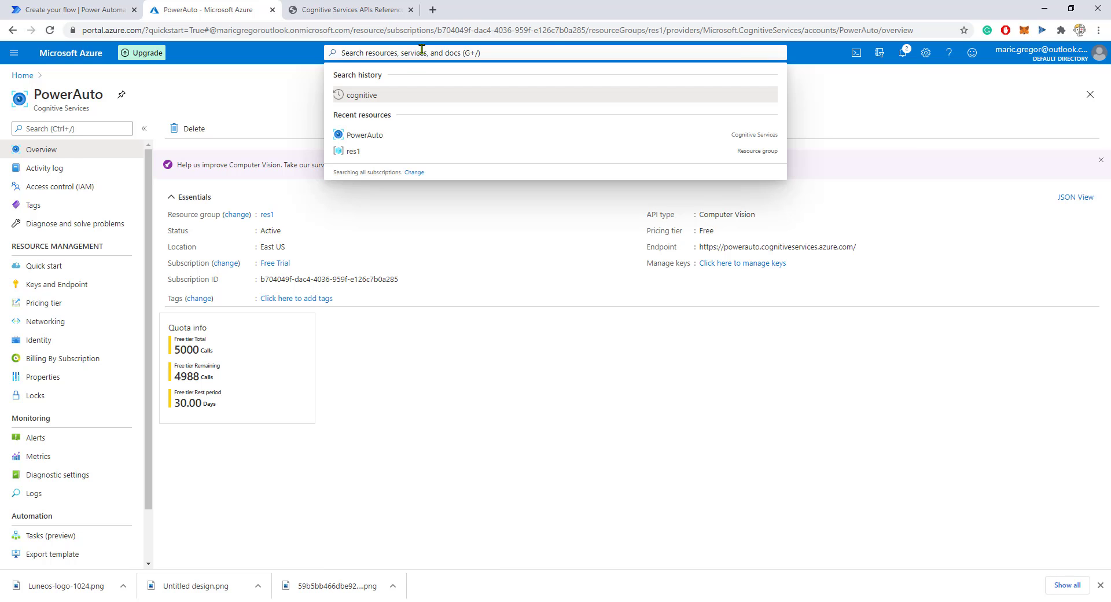
type("comp")
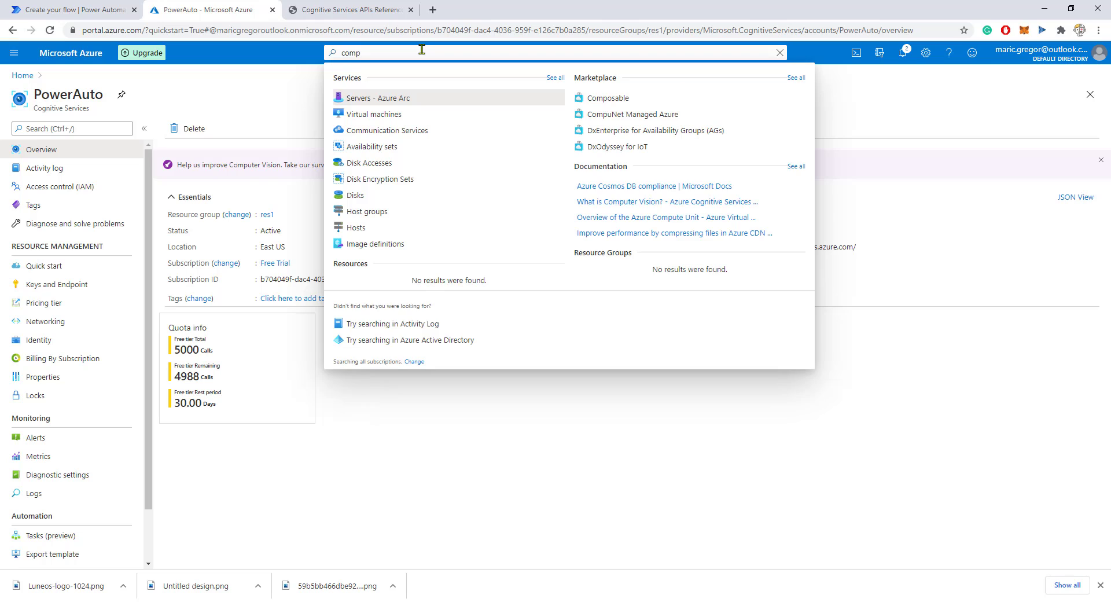
type("uter")
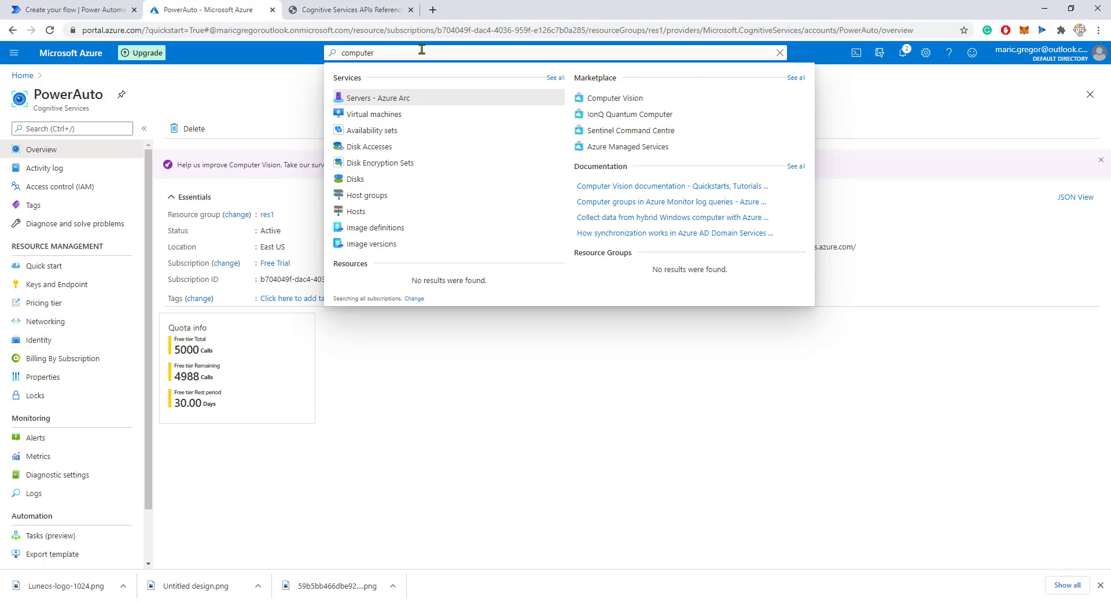
Start a Computer Vision resource from Marketplace, keep res1 as resource group, and review pricing tiers
left_click(616, 100)
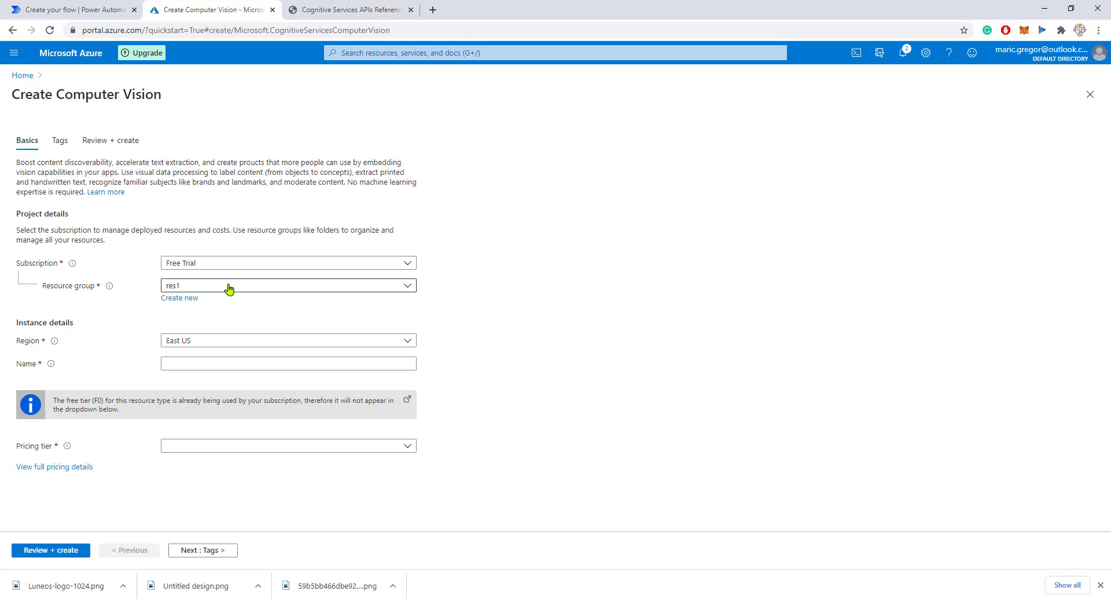
left_click(311, 288)
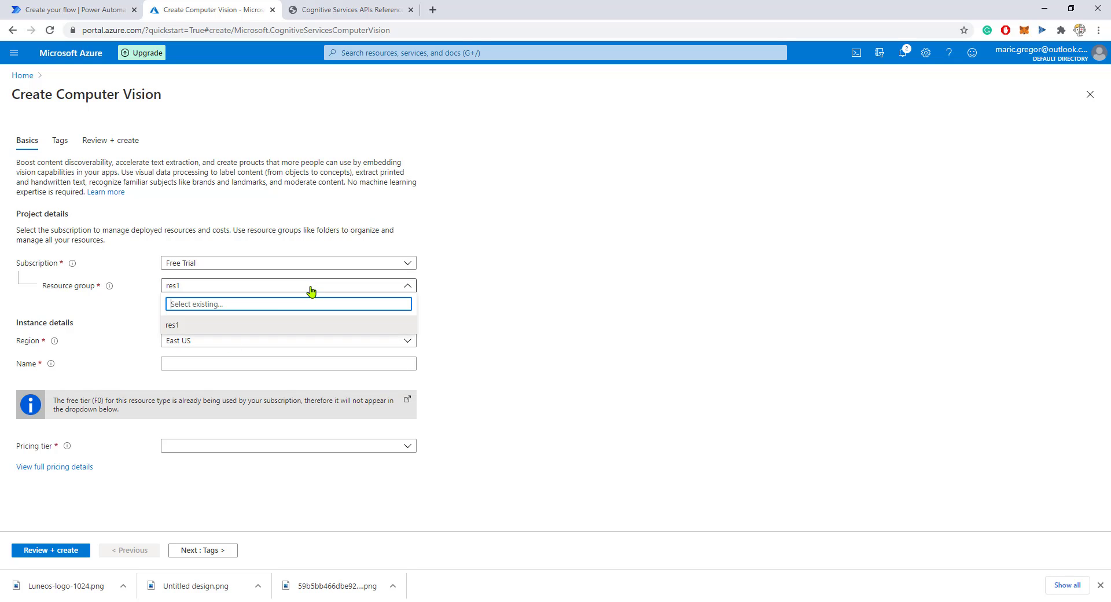
left_click(522, 235)
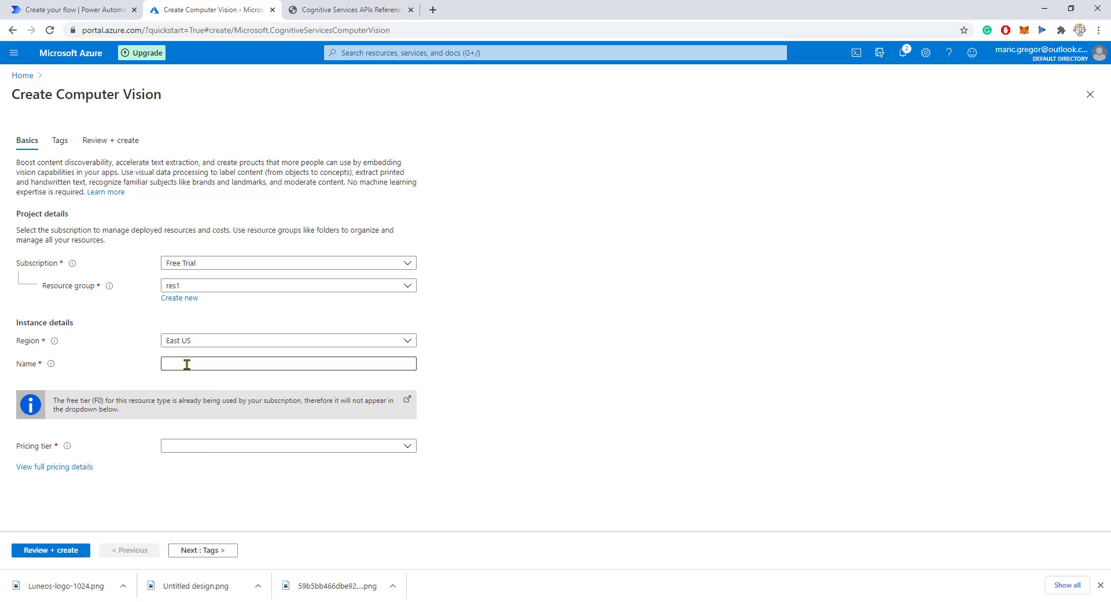
left_click(220, 450)
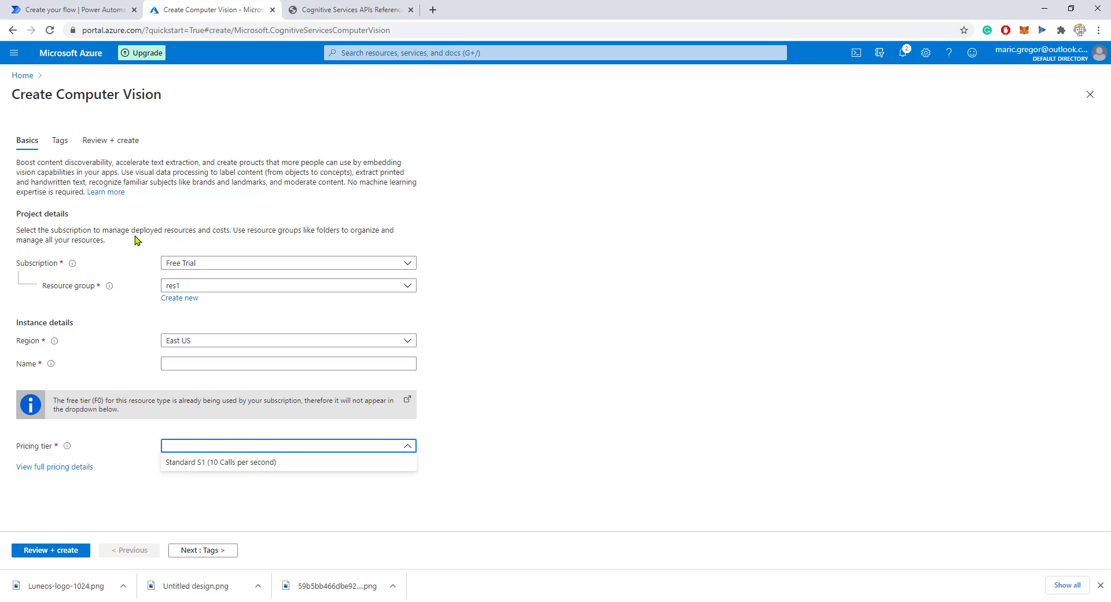
Copy KEY 1 from the PowerAuto resource's Keys and Endpoint page and go back to the flow
left_click(21, 76)
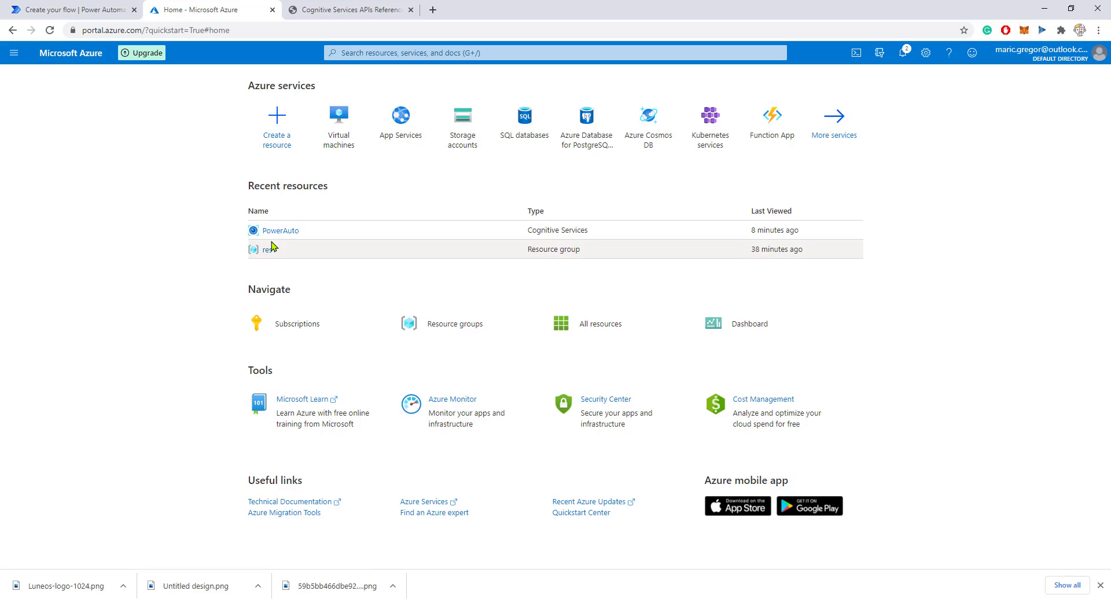
left_click(276, 232)
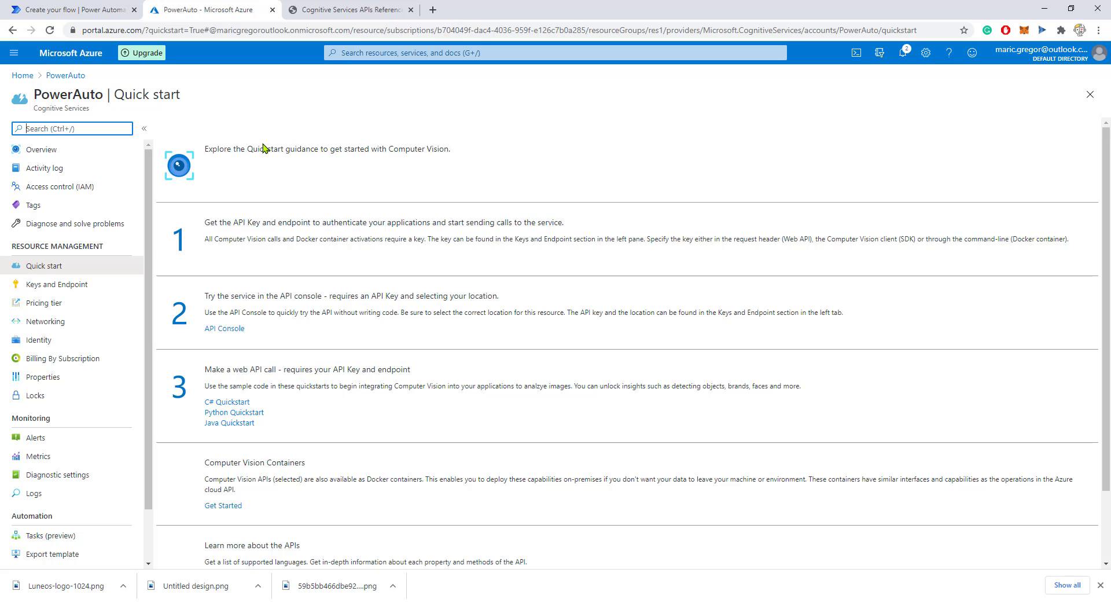
left_click(72, 285)
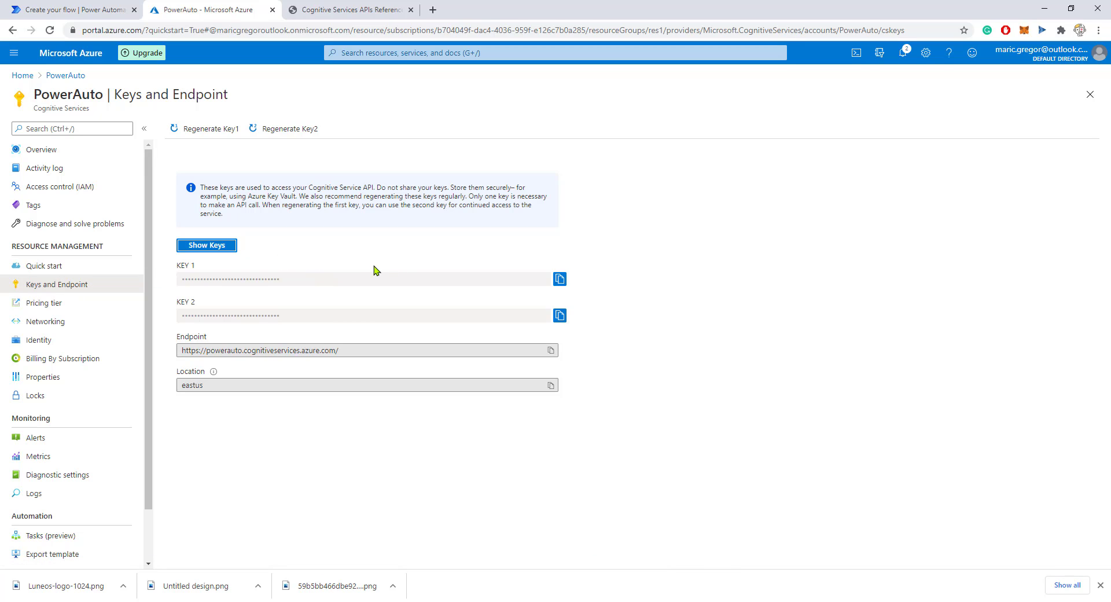
left_click(560, 279)
left_click(92, 10)
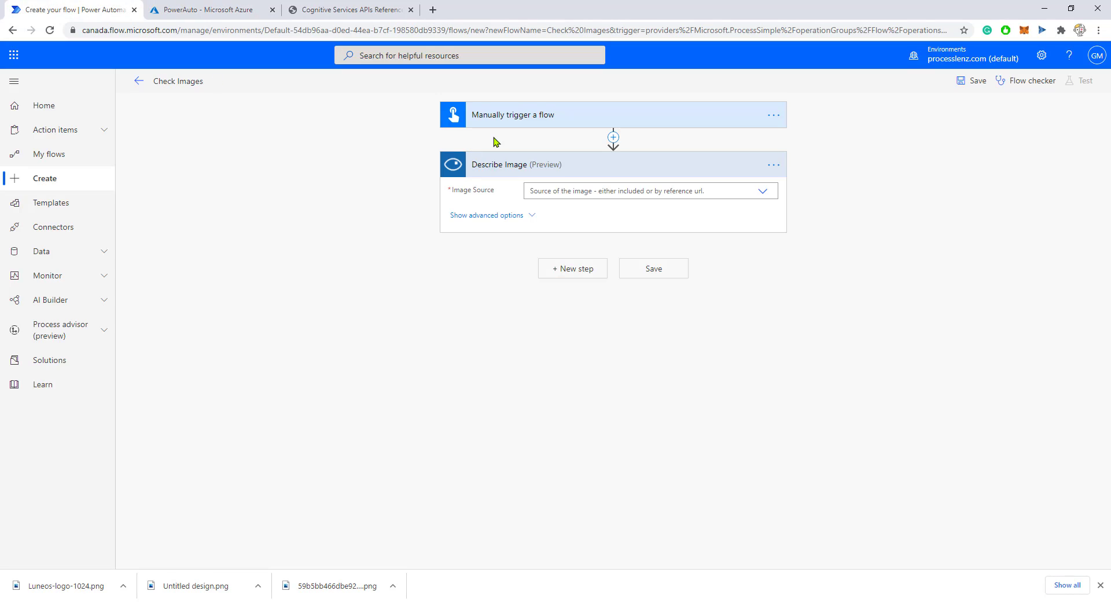
Start a new Computer Vision connection and paste the copied key into Account Key
left_click(774, 165)
left_click(821, 394)
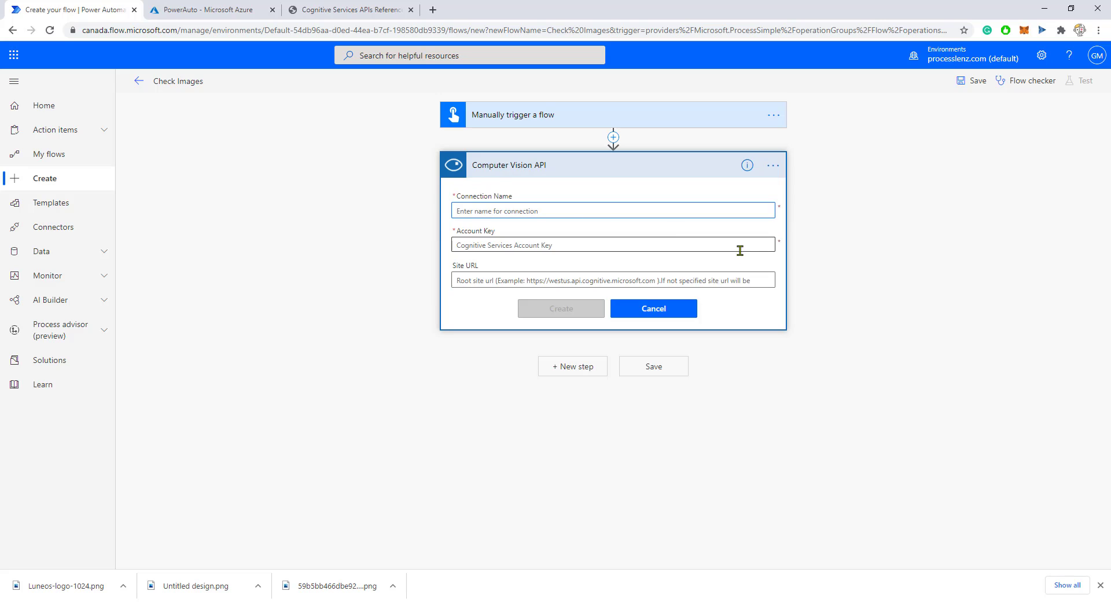
left_click(483, 243)
right_click(479, 242)
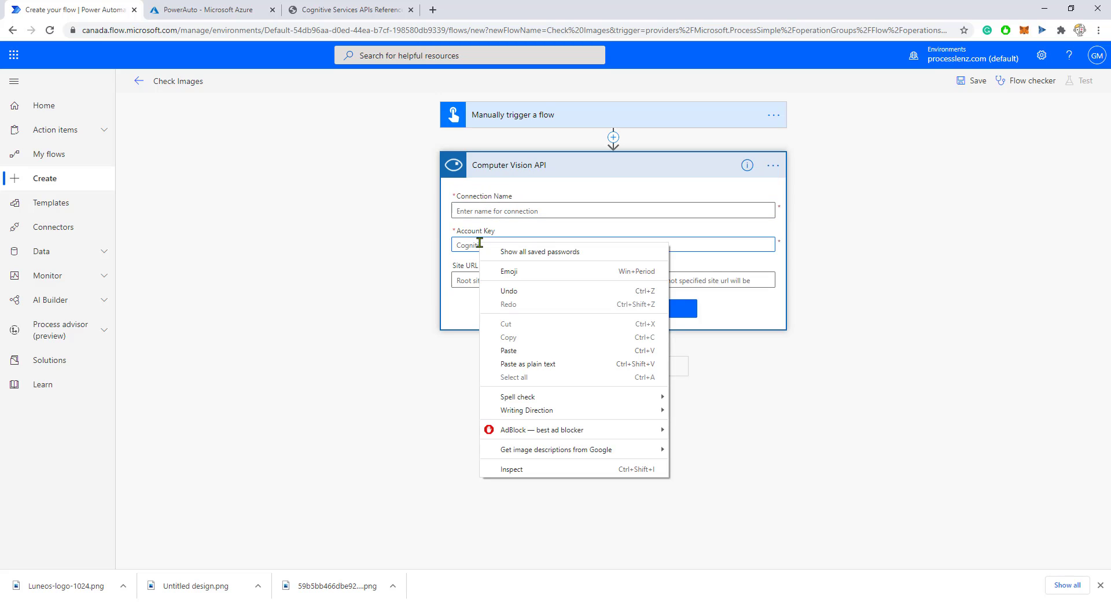
left_click(515, 352)
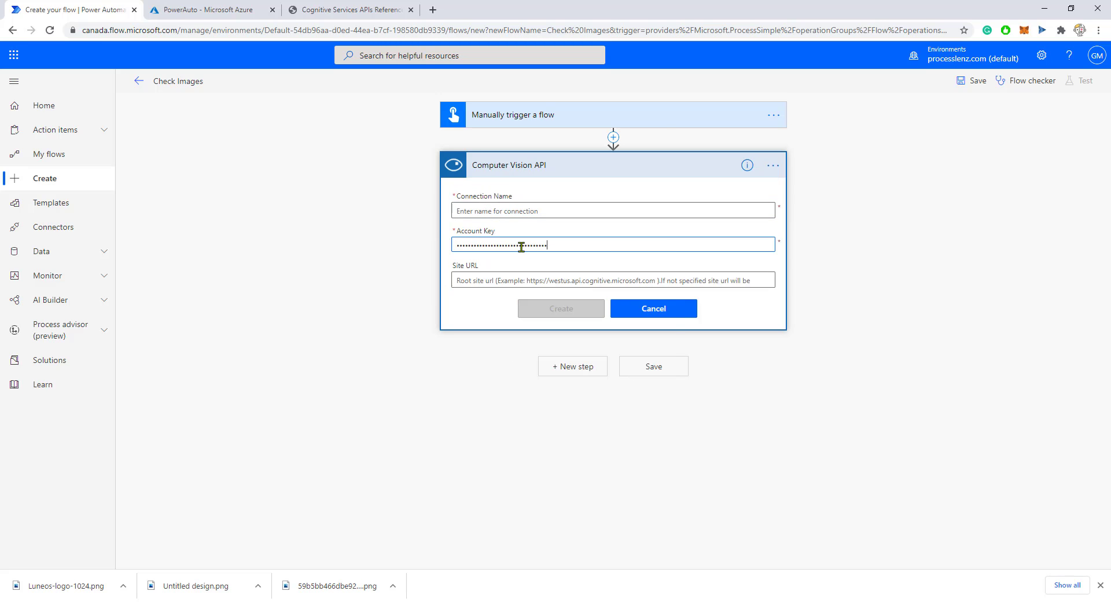
Copy the PowerAuto endpoint URL from Azure and paste it into the Site URL field
left_click(233, 7)
left_click(549, 352)
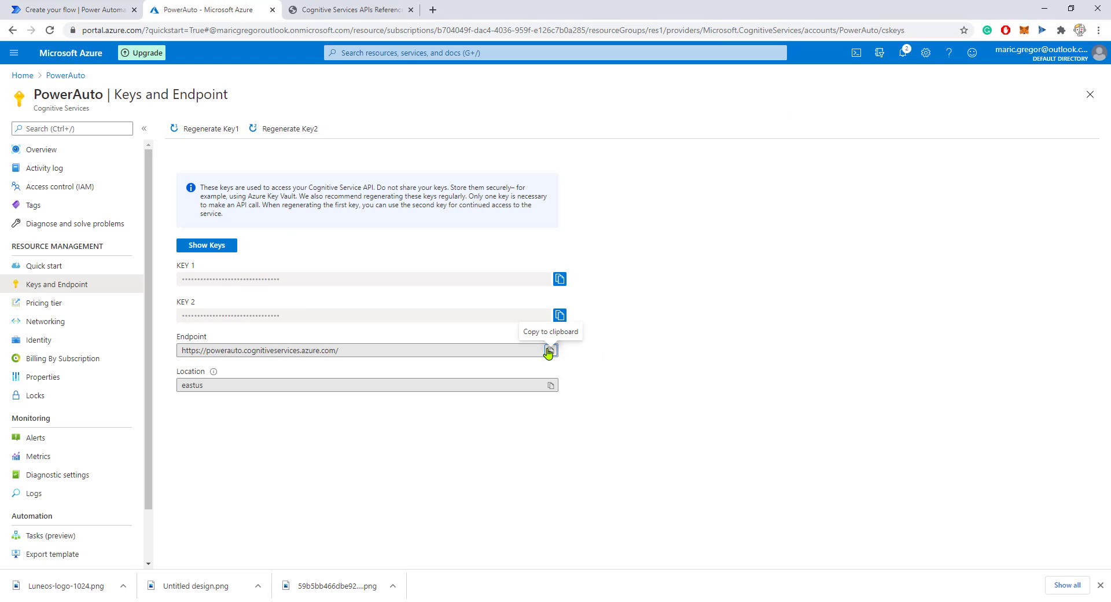
left_click(84, 7)
left_click(476, 282)
right_click(476, 283)
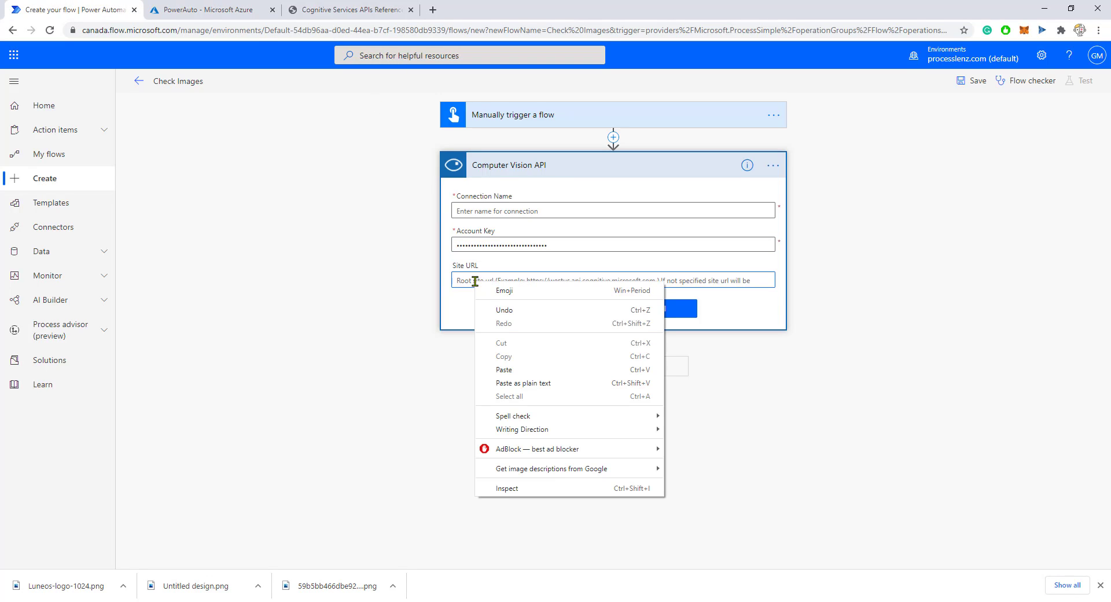
left_click(506, 372)
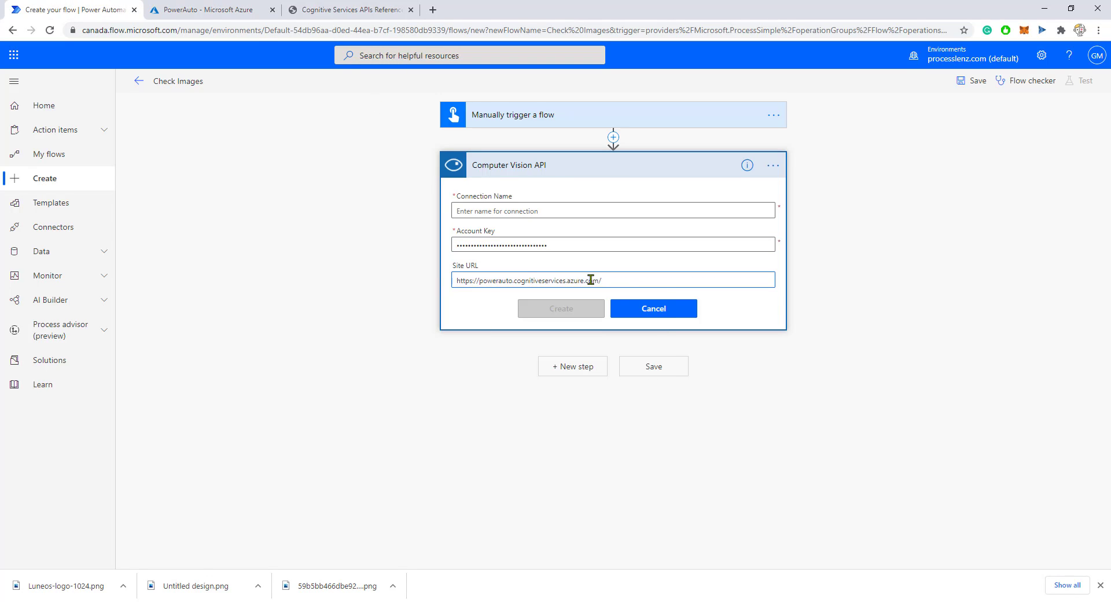
Name the connection DescribeImages
left_click(558, 210)
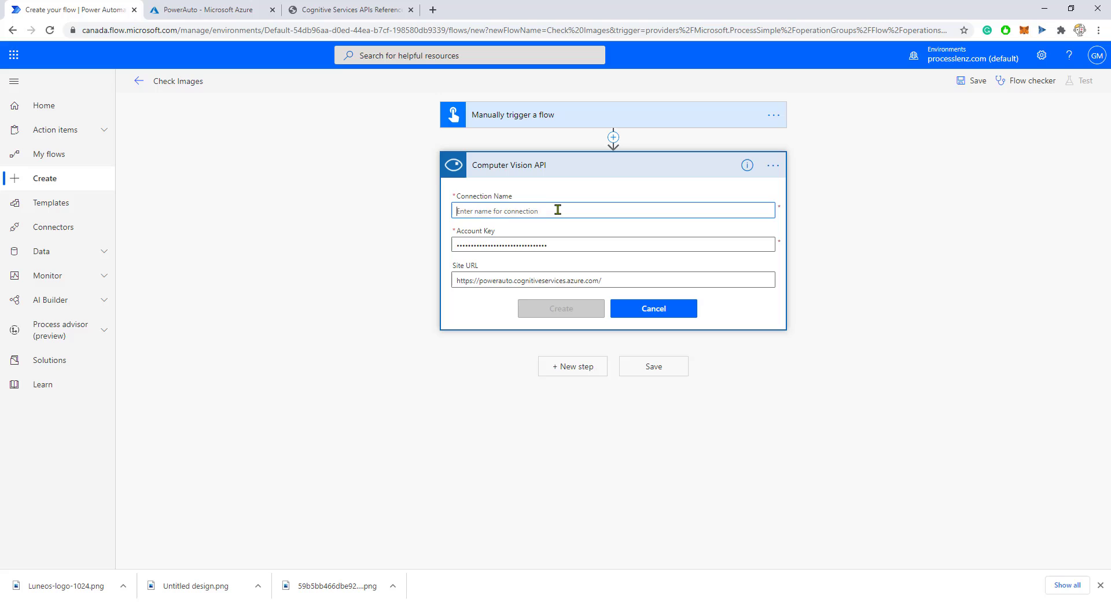
type("GetIm")
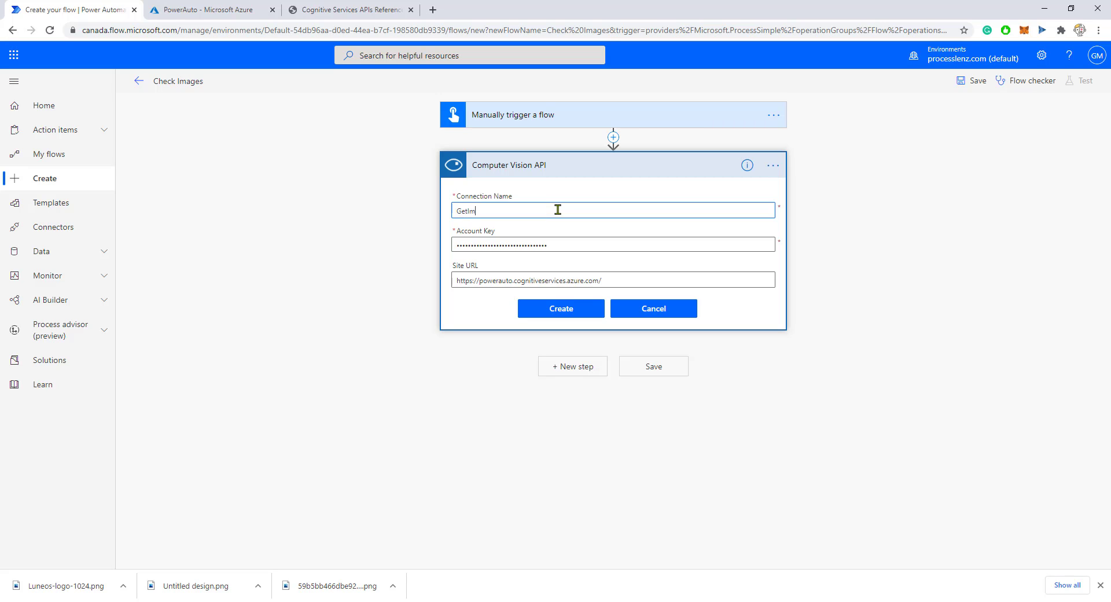
key("BackSpace")
key("BackSpace")
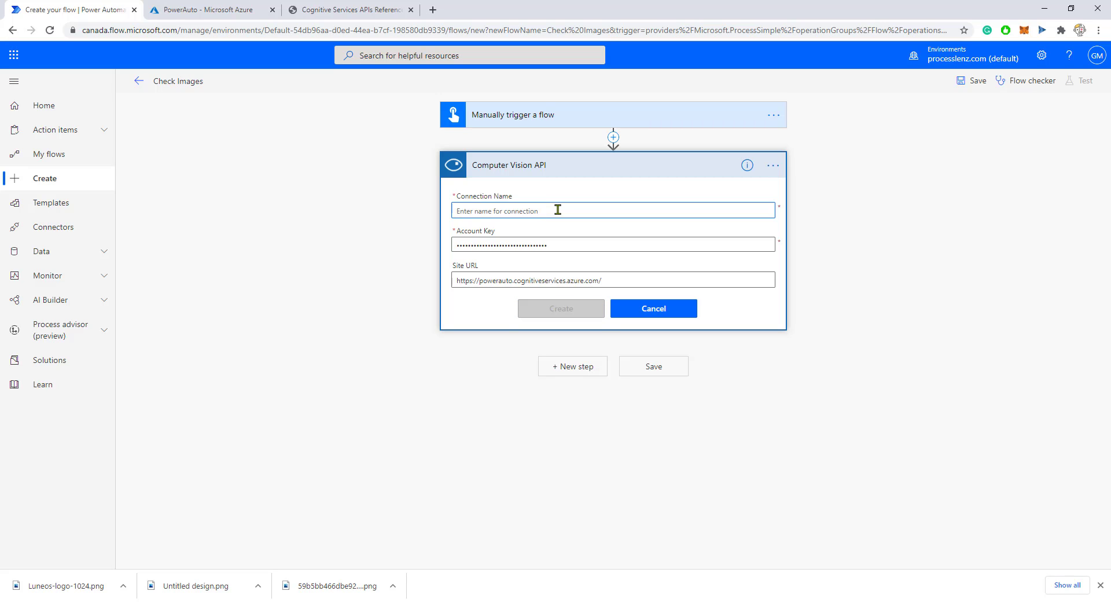
type("DescribeImages")
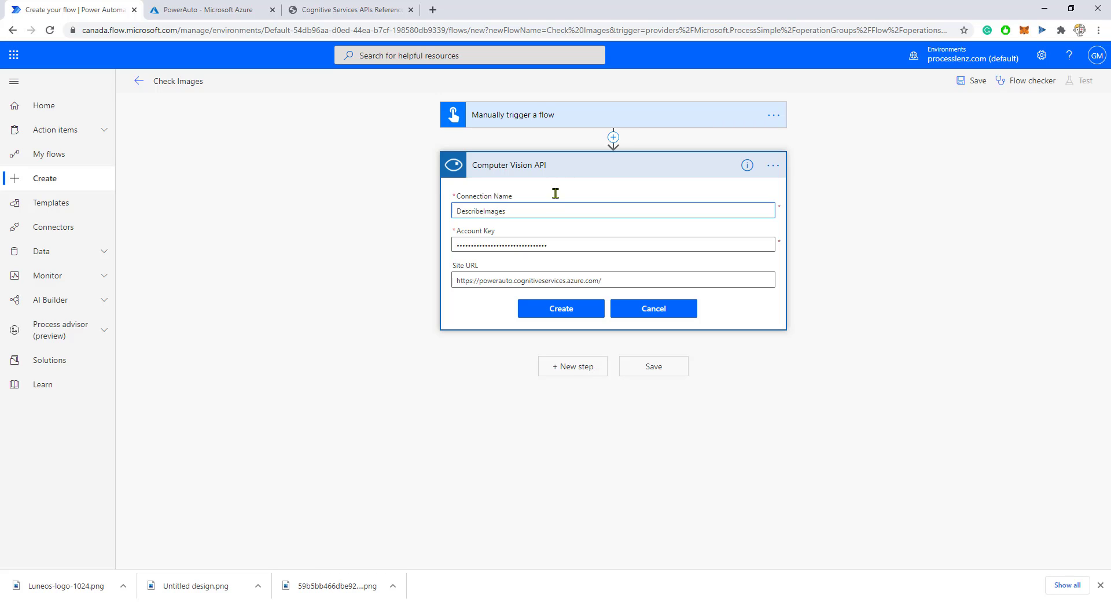
Create the connection, dismiss the missing-image-source error, and set Image Source to Image URL
left_click(555, 313)
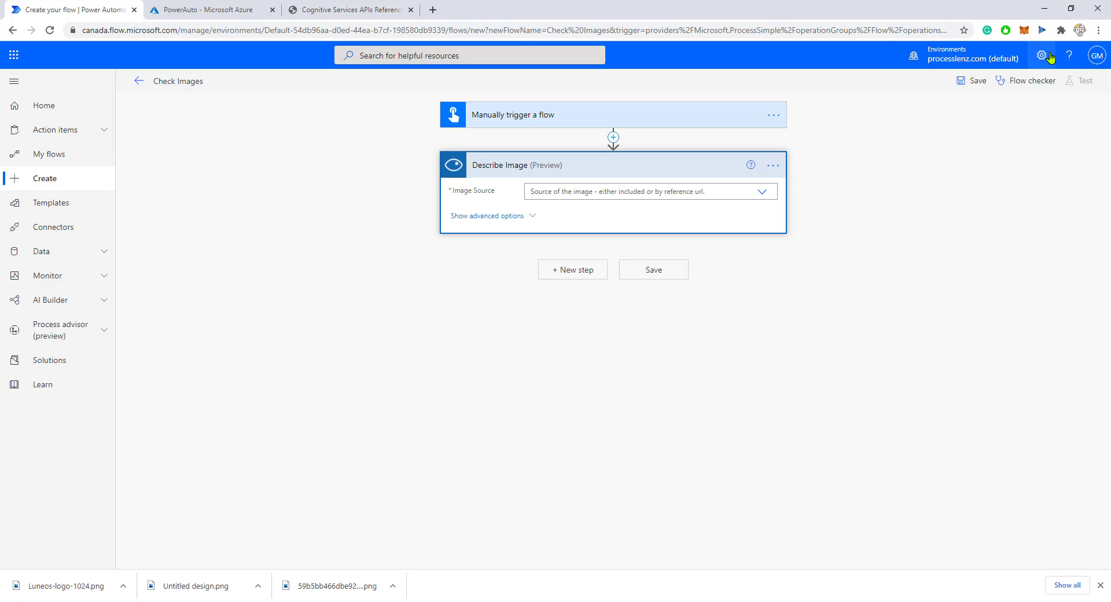
left_click(960, 81)
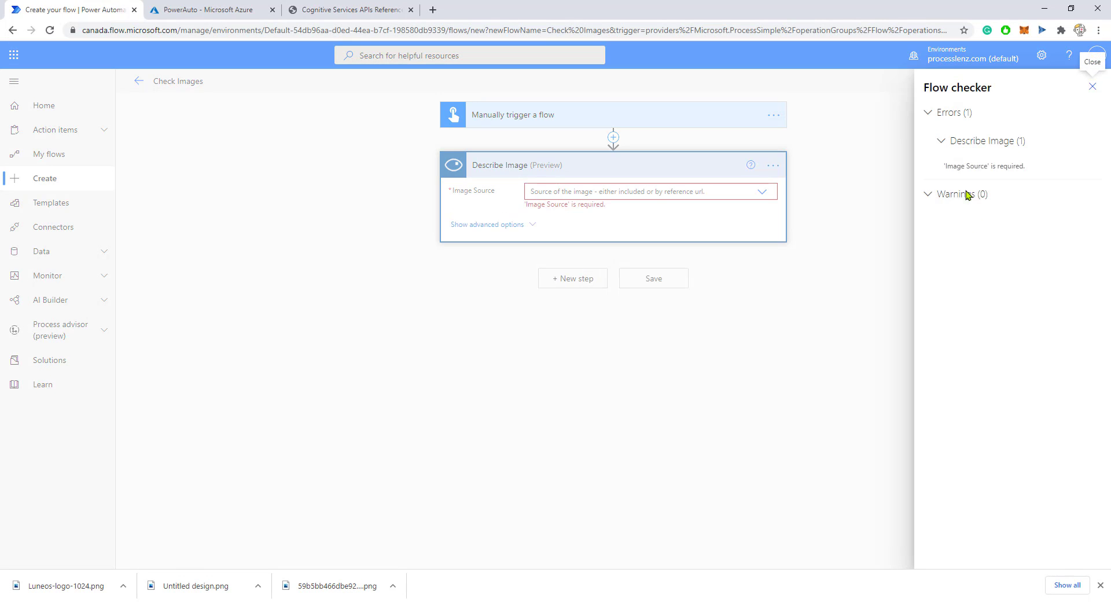
left_click(738, 191)
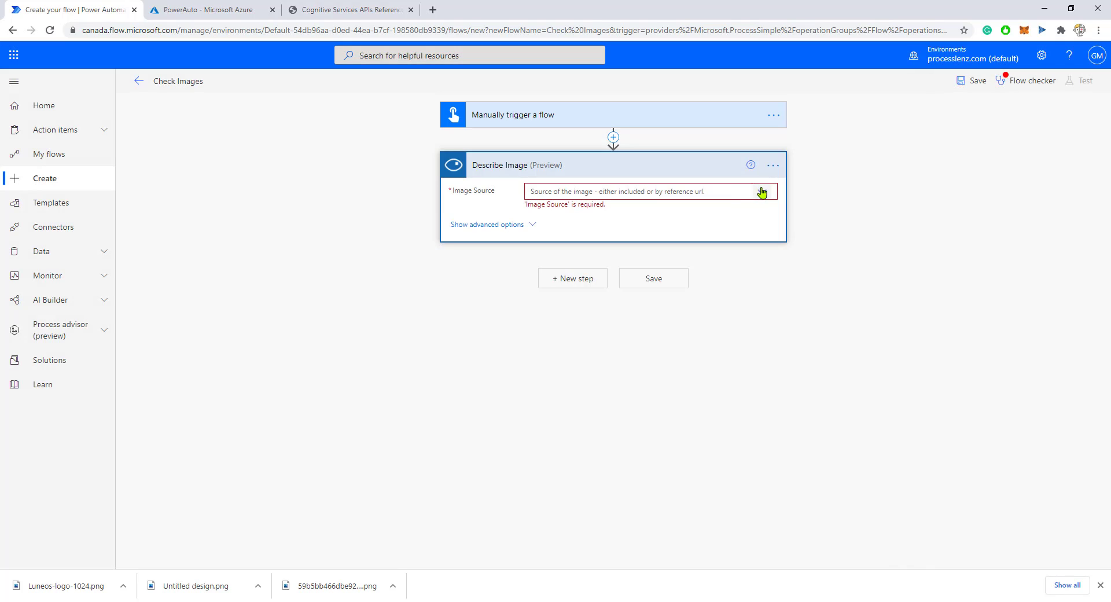
left_click(761, 196)
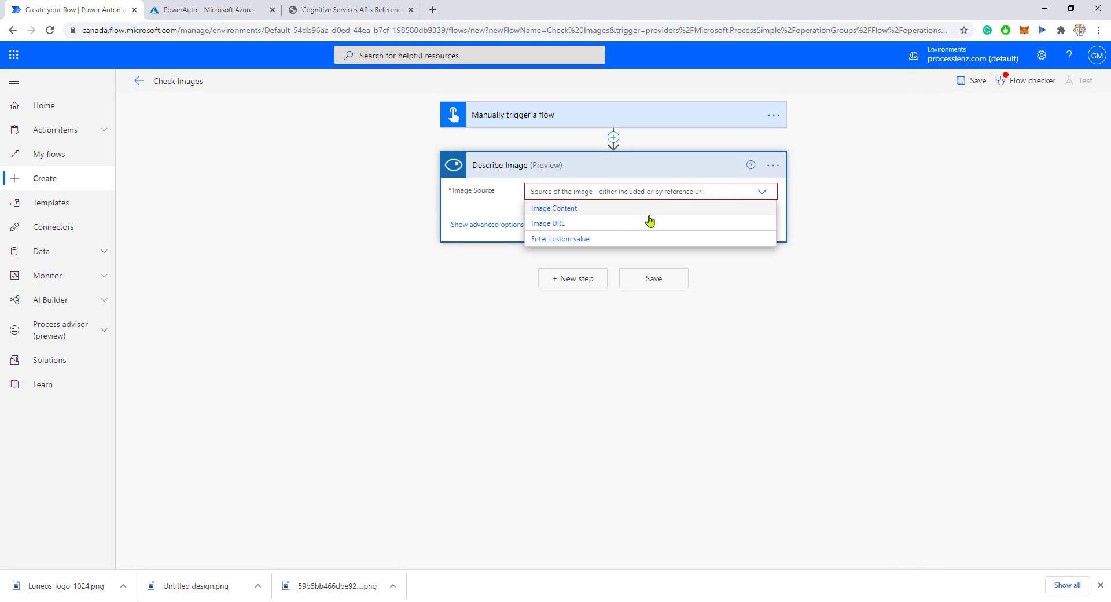
left_click(627, 223)
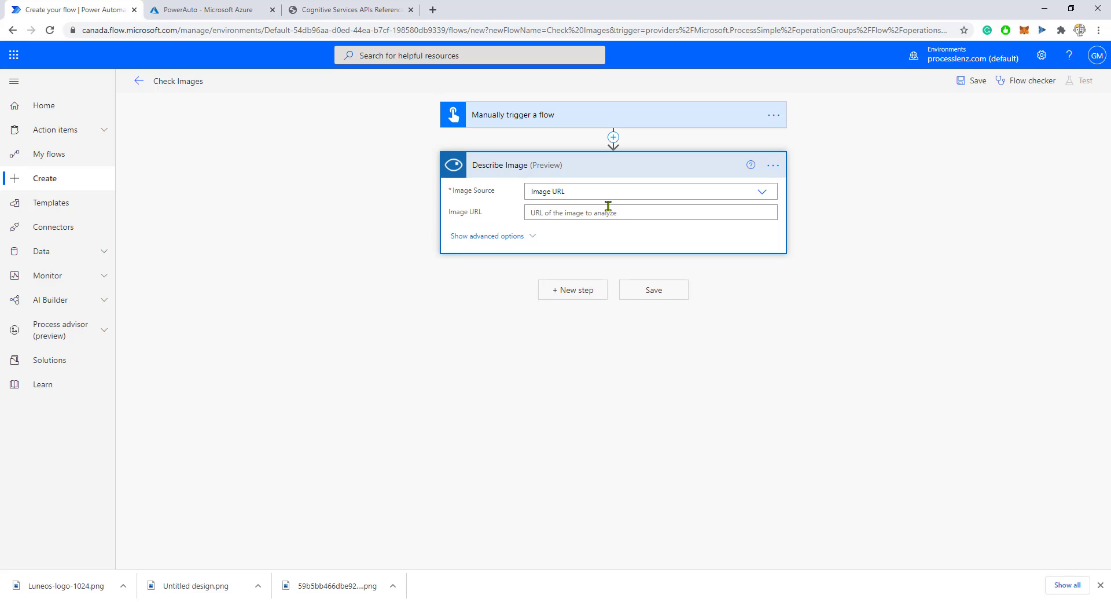
Close the API reference tab, search Google Images for the businessman, and copy the large photo's address
left_click(405, 10)
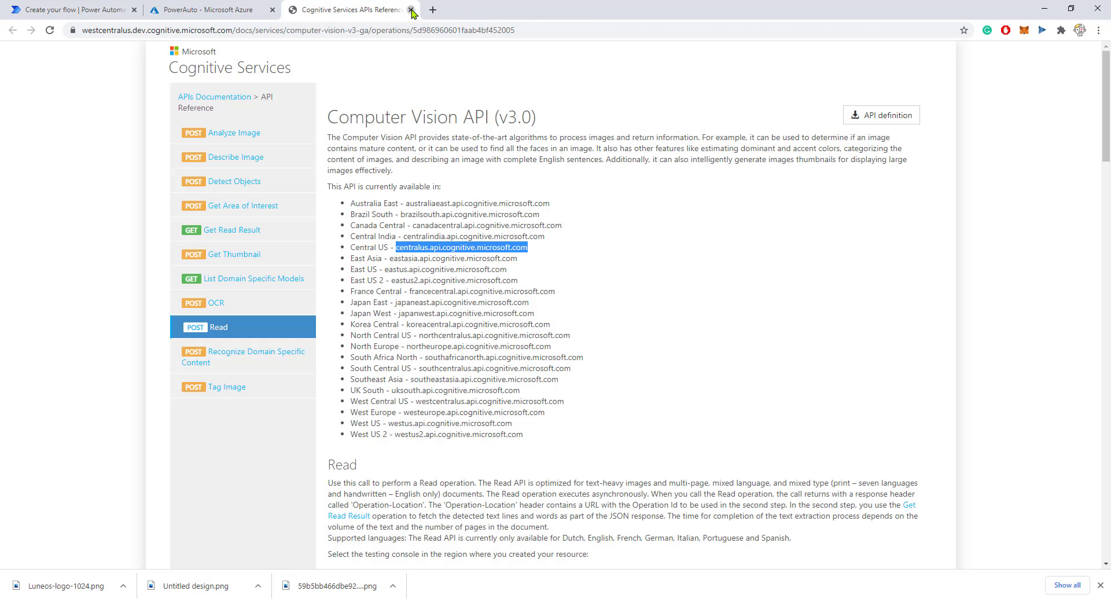
left_click(411, 10)
left_click(293, 9)
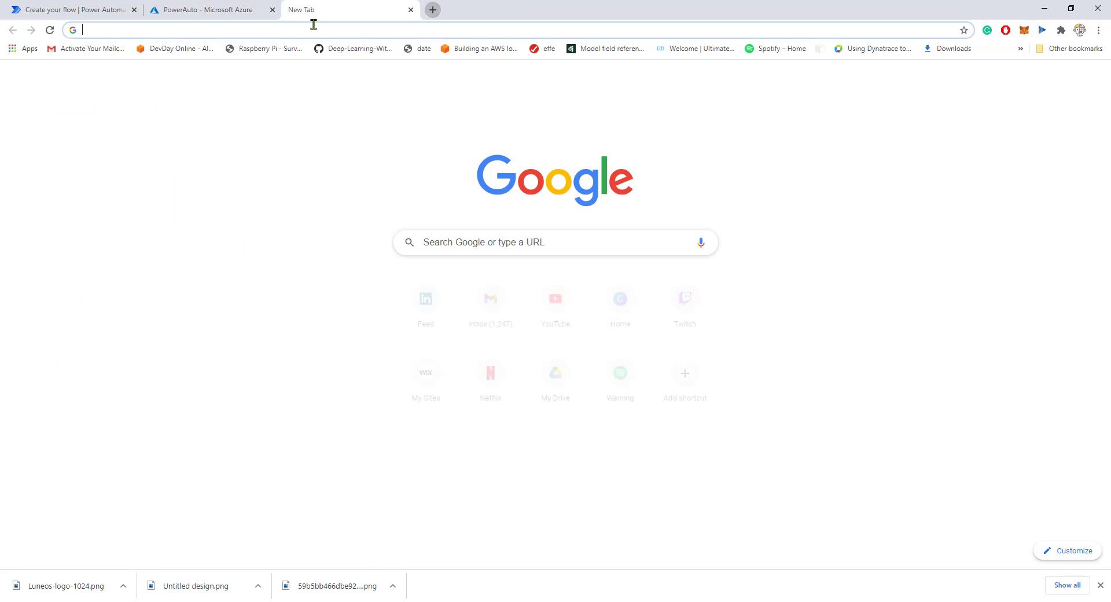
left_click(489, 242)
type("b")
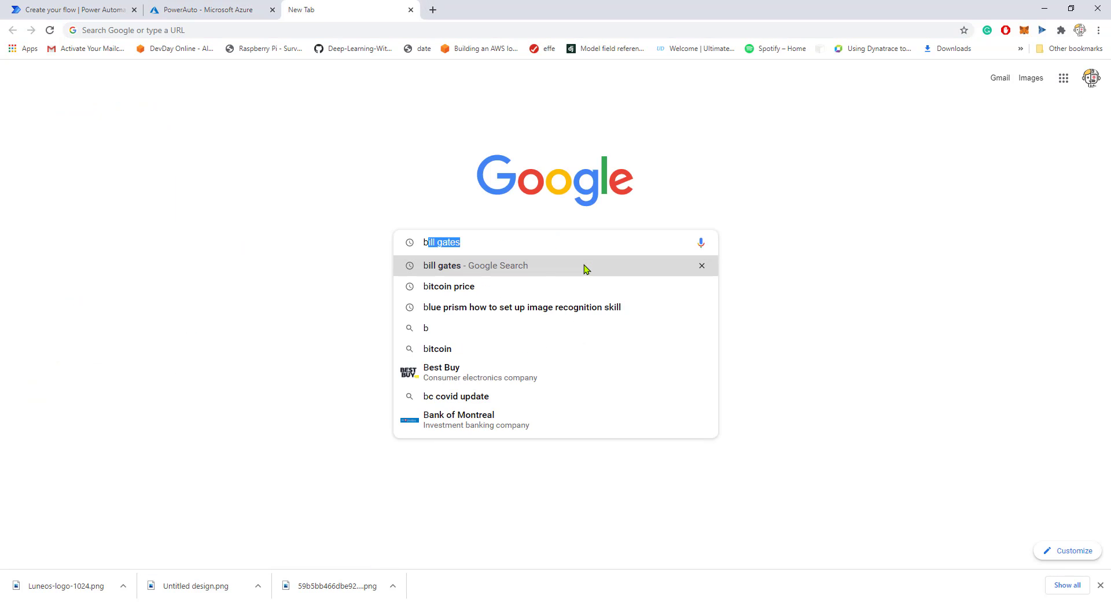
type("ll gates")
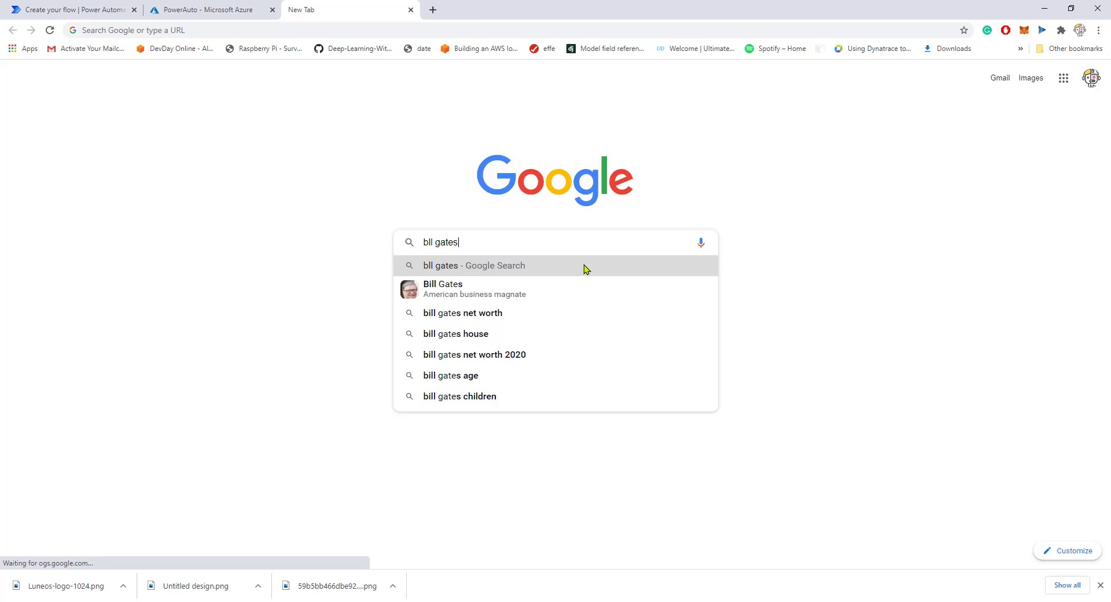
key("Return")
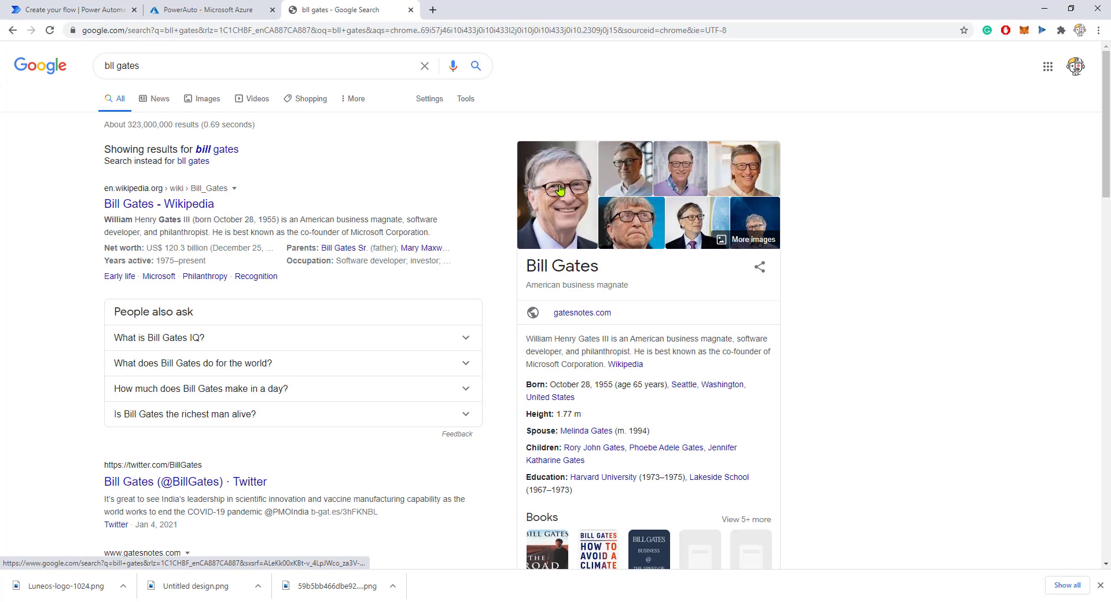
left_click(676, 226)
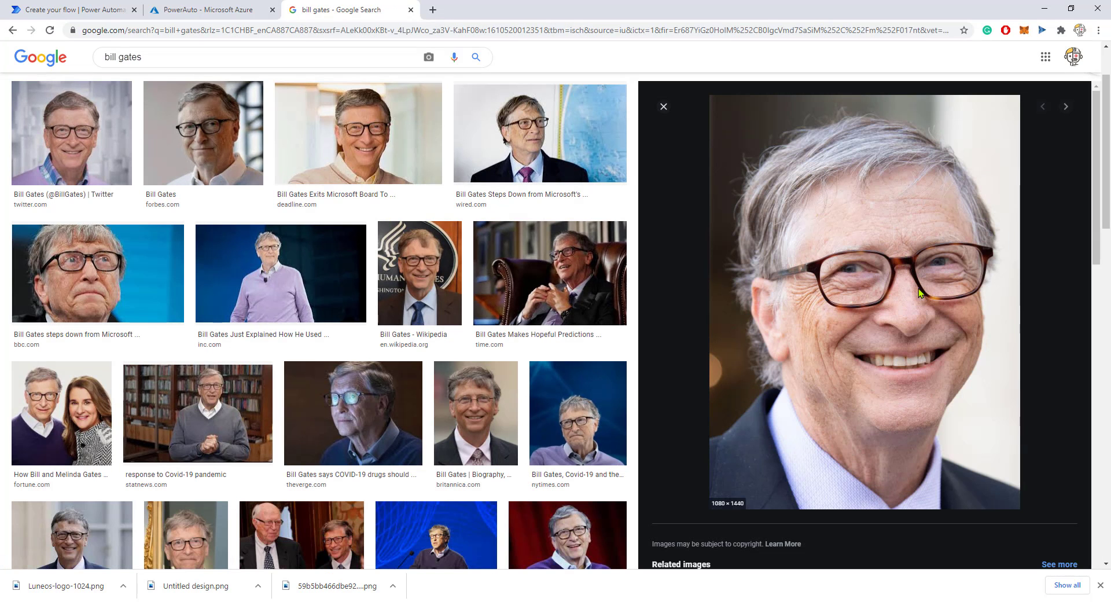
right_click(883, 258)
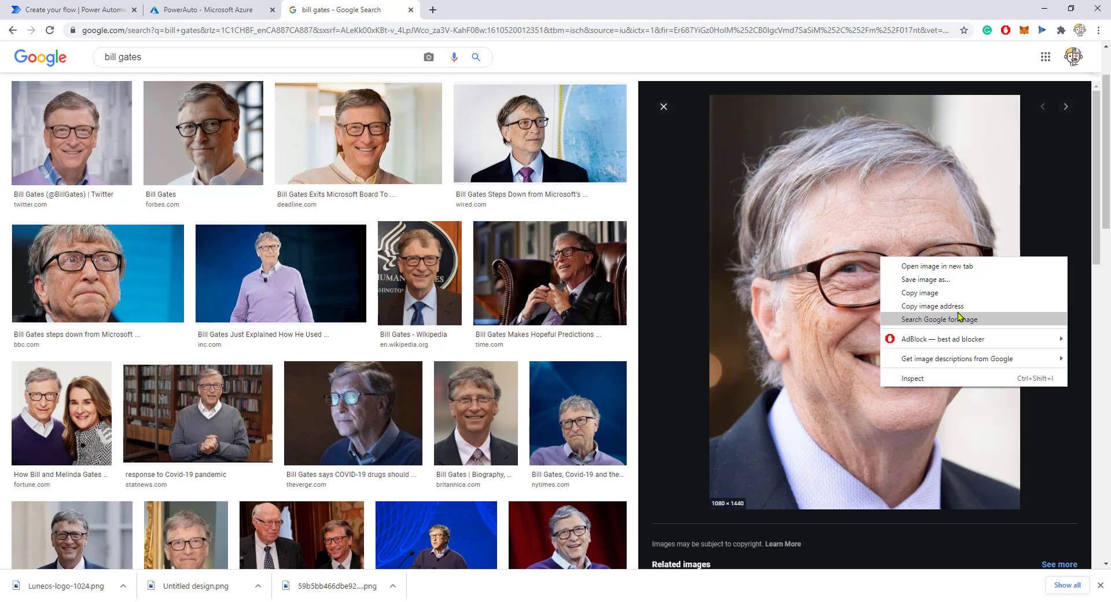
left_click(929, 306)
Paste the copied photo address into Describe Image's Image URL field and save the flow
left_click(72, 7)
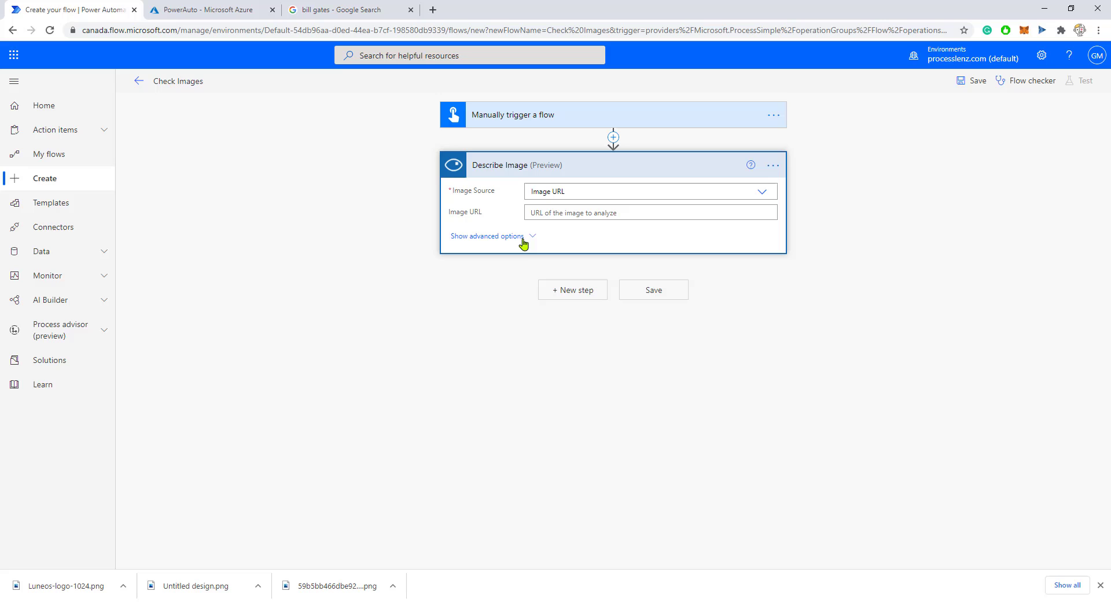
right_click(554, 214)
left_click(584, 304)
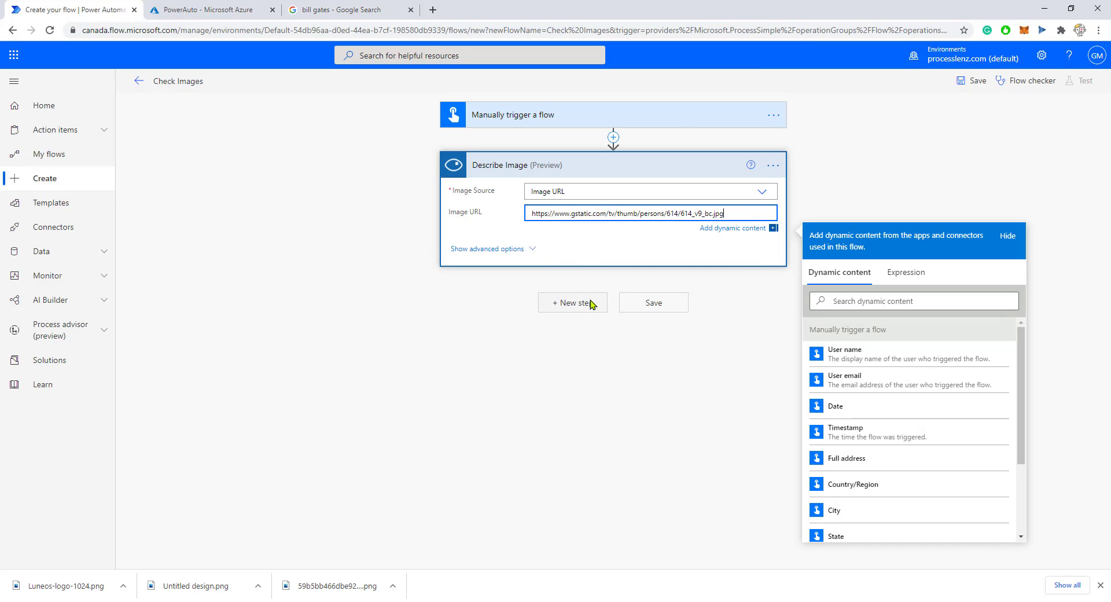
left_click(651, 305)
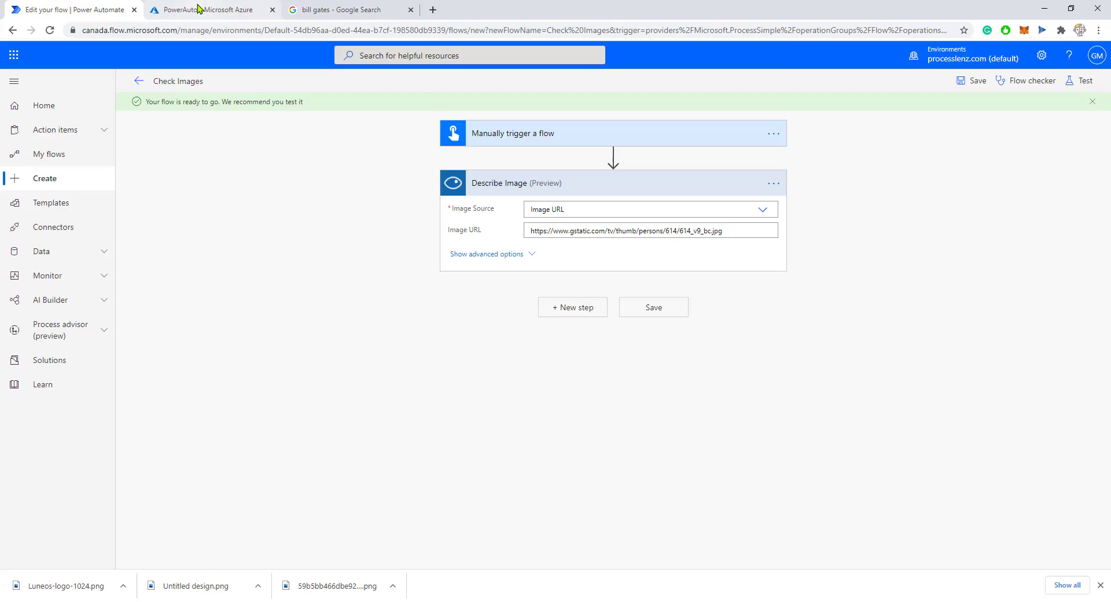
left_click(197, 8)
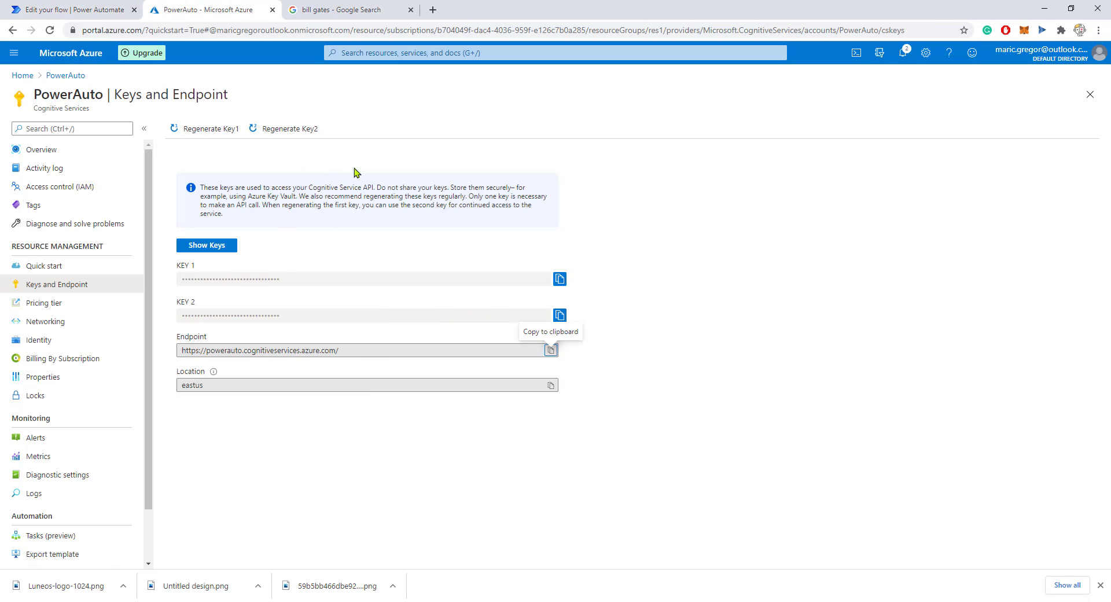
left_click(87, 11)
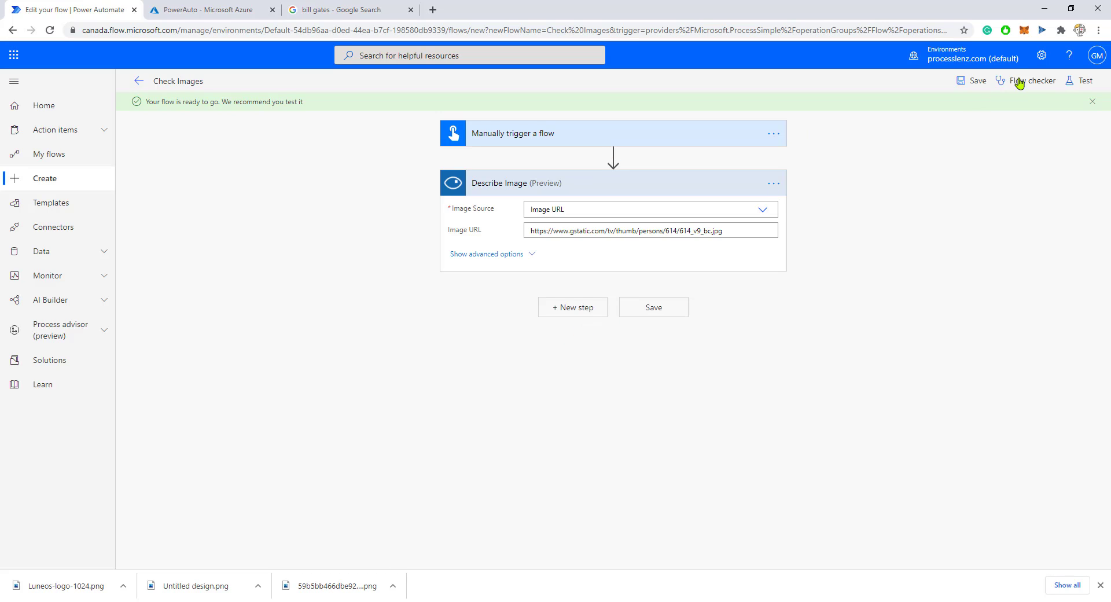
Run a manual test of the Check Images flow through the Computer Vision connection until both steps succeed
left_click(1083, 81)
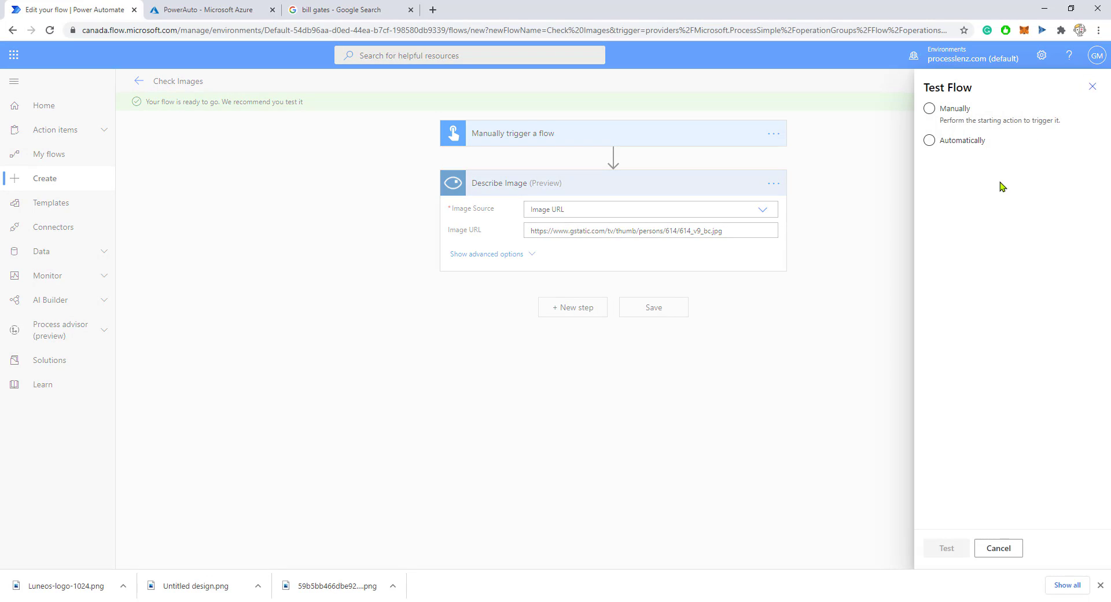
left_click(947, 120)
left_click(948, 548)
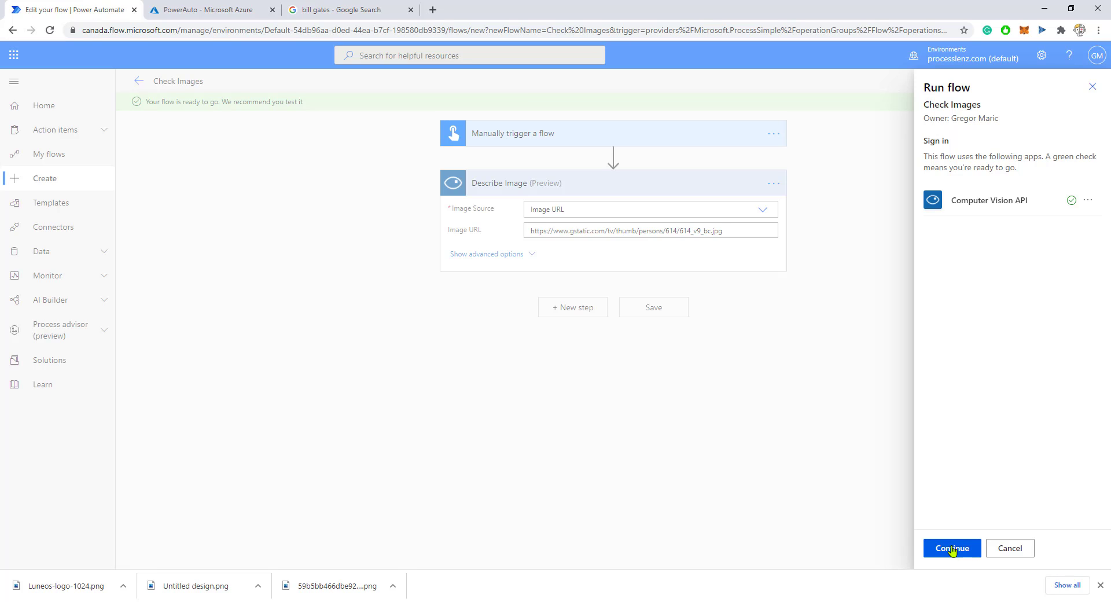
left_click(953, 548)
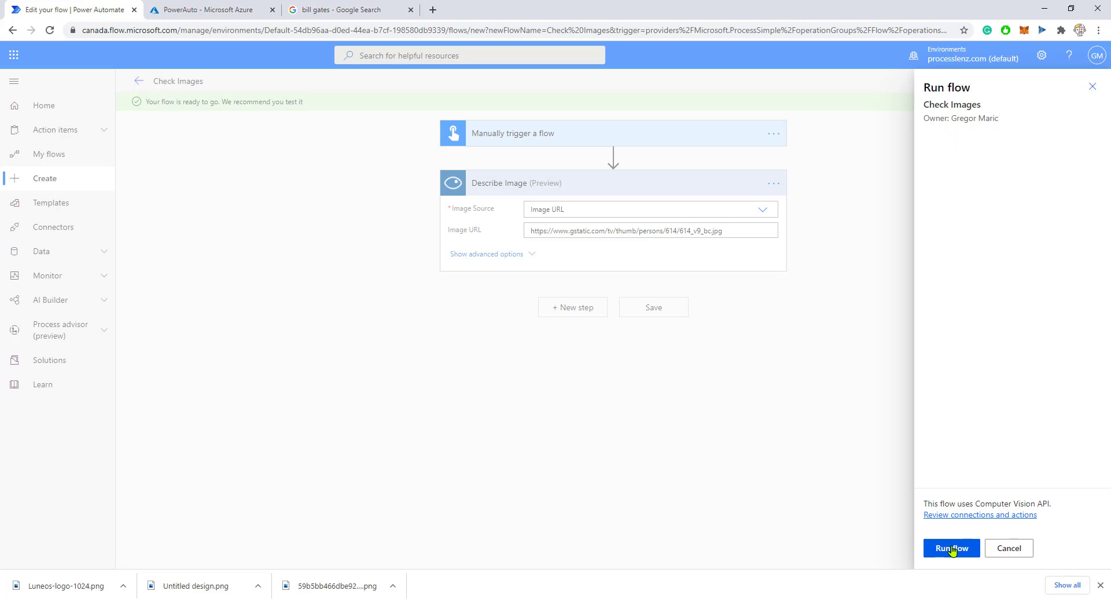
left_click(952, 548)
left_click(951, 548)
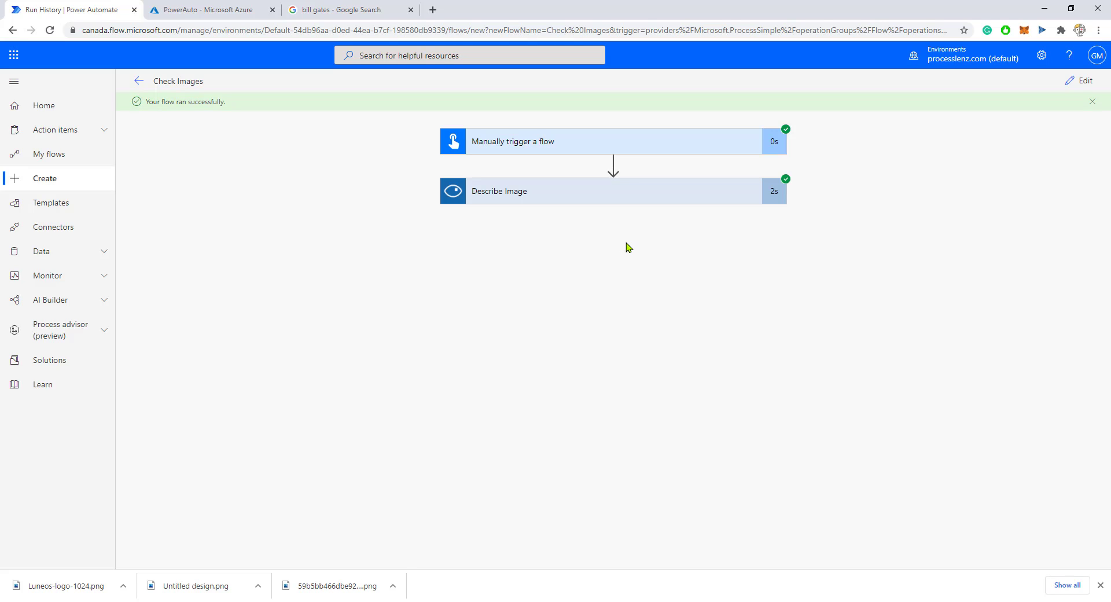
Expand the Describe Image results to review the caption, its confidence score and the tag names
left_click(701, 192)
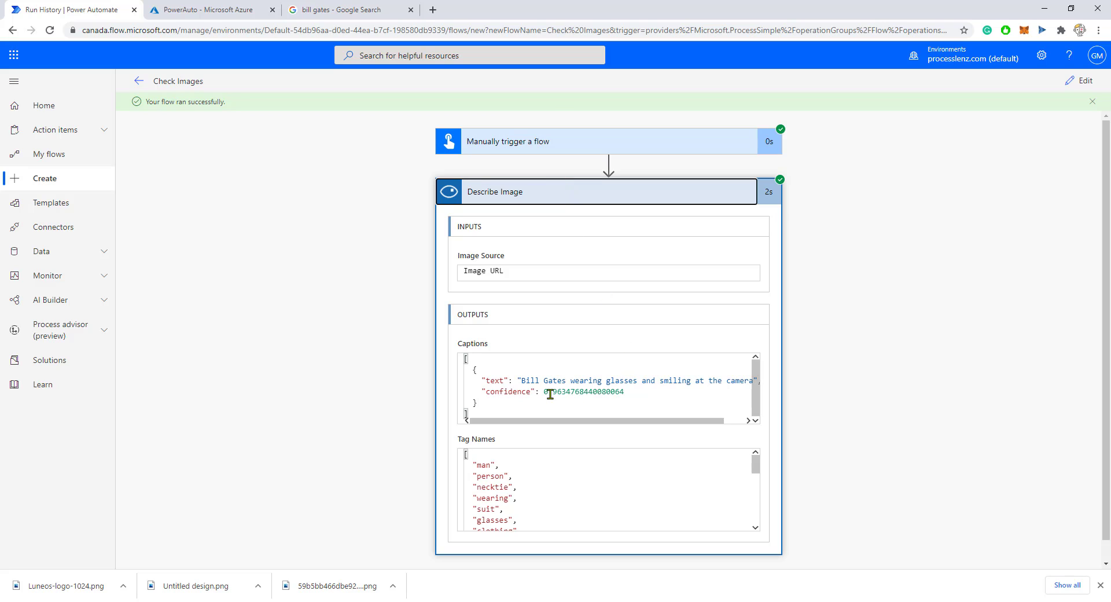
mouse_move(568, 427)
left_mouse_down()
mouse_move(606, 424)
mouse_move(576, 413)
left_mouse_up()
left_click_drag(520, 381, 609, 381)
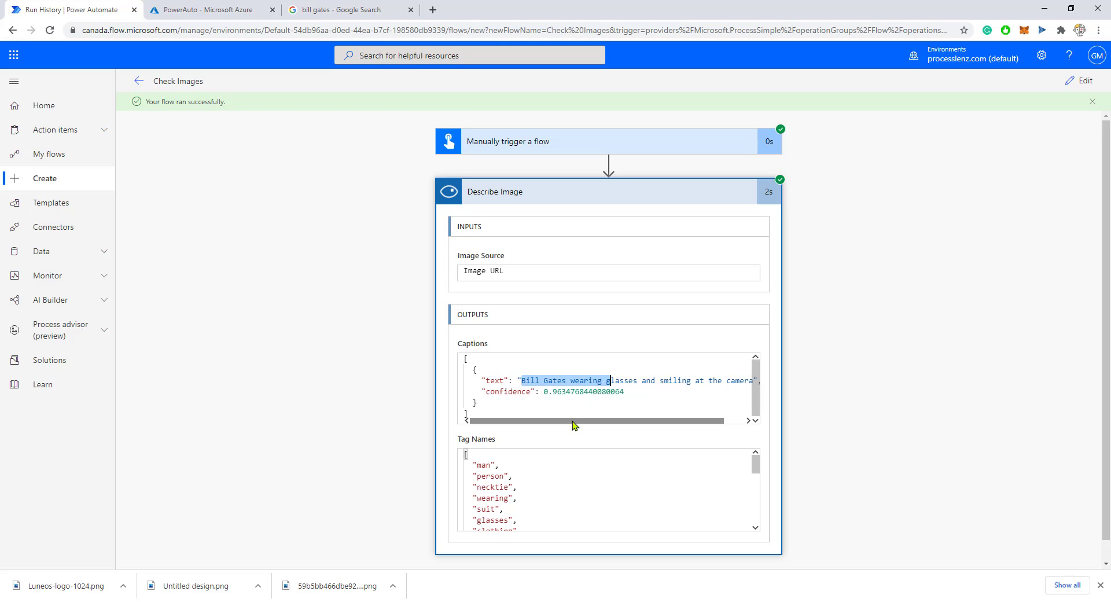
left_click_drag(582, 422, 621, 417)
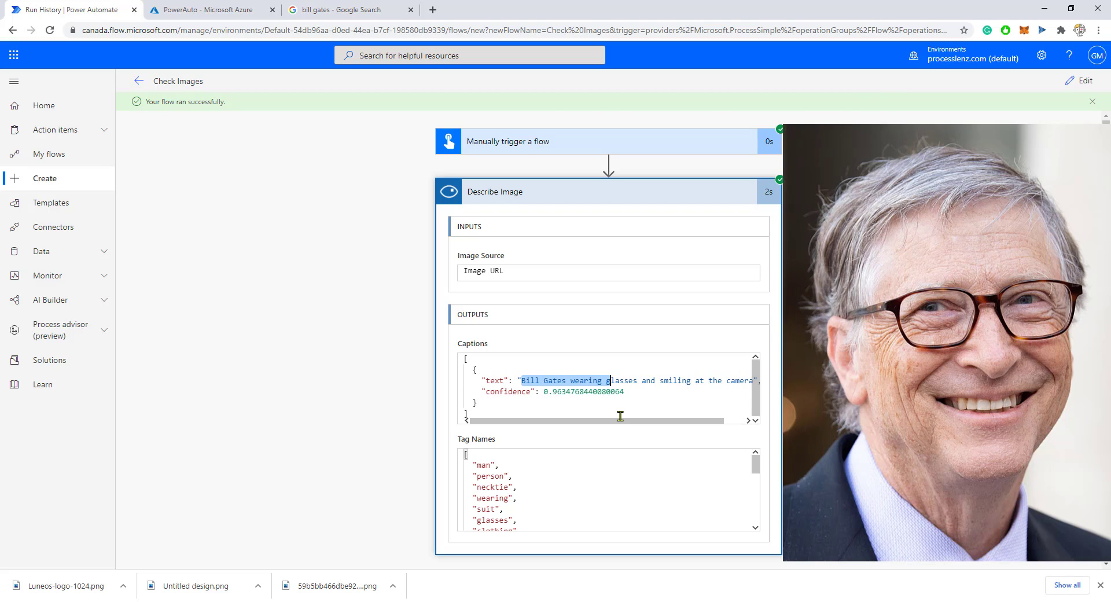
left_click(588, 382)
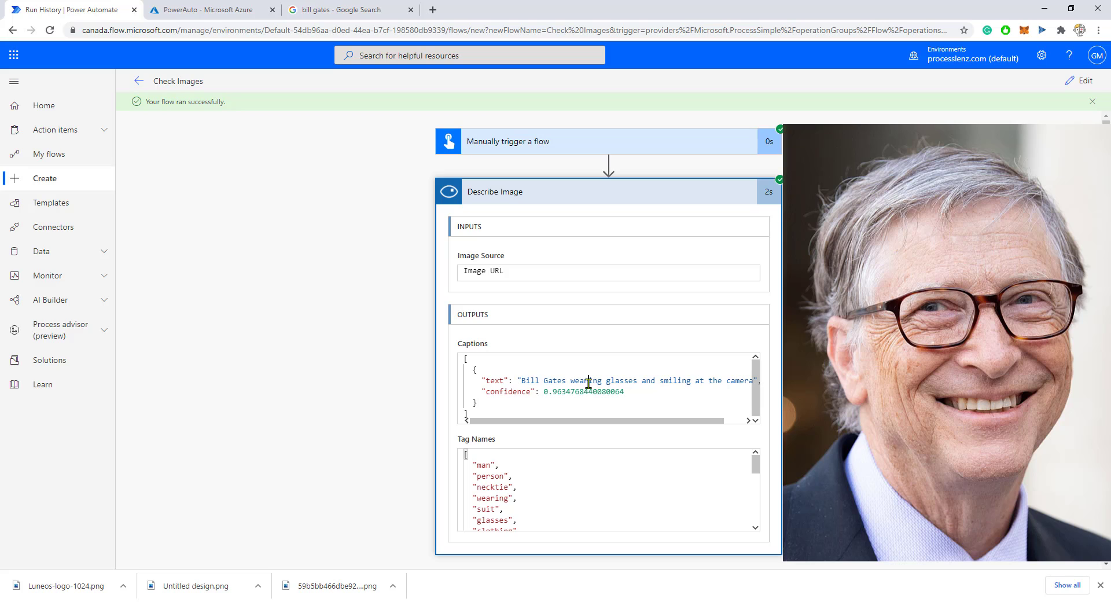
double_click(520, 381)
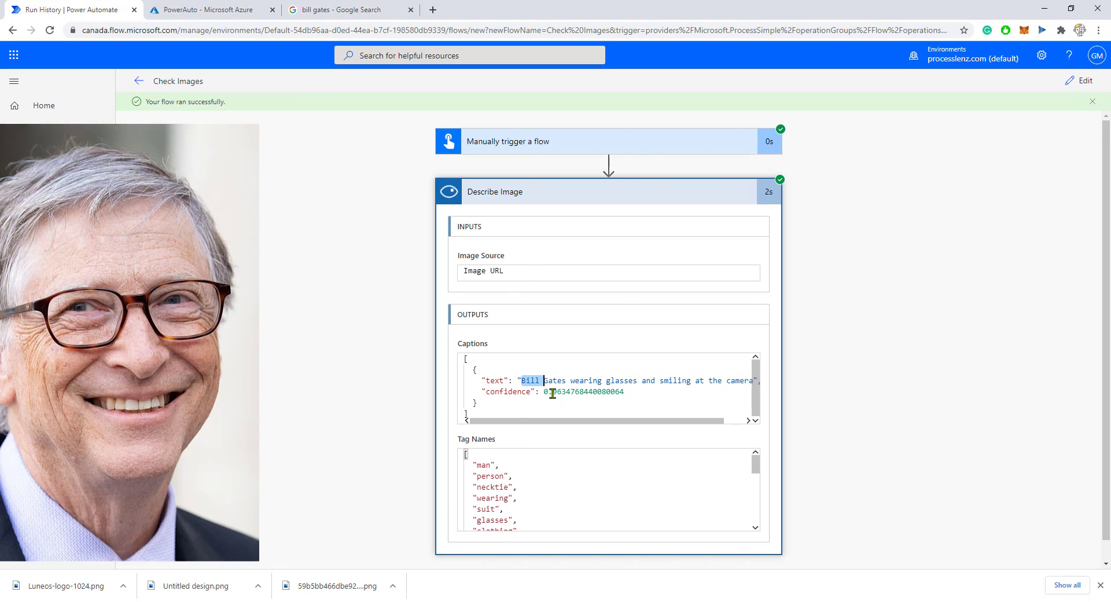
left_click_drag(544, 391, 572, 392)
left_click(575, 391)
left_click(553, 392)
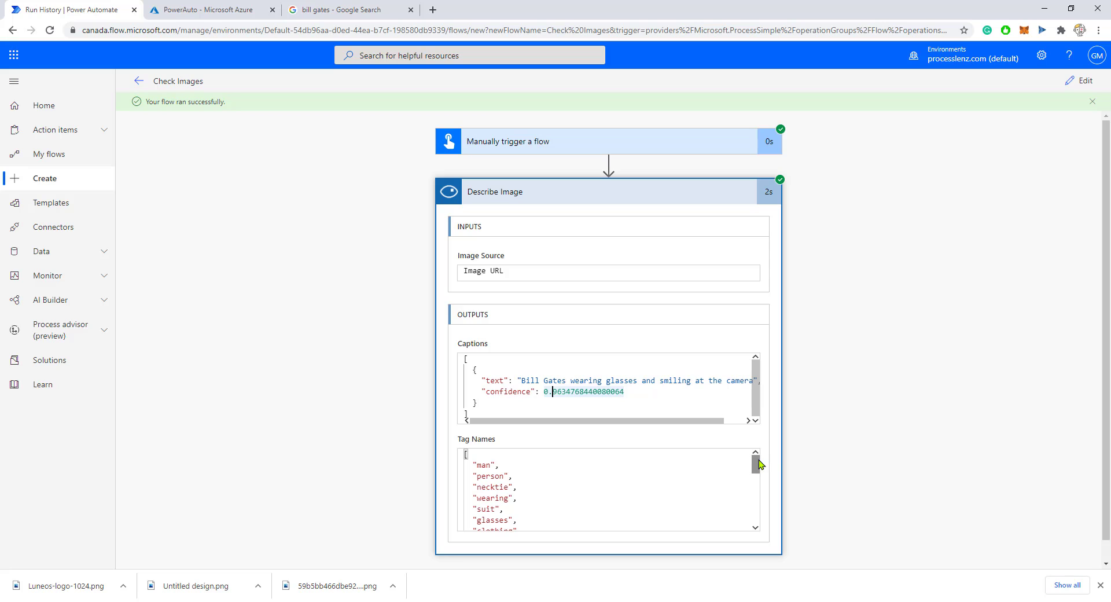
left_click_drag(760, 464, 751, 460)
scroll(511, 480, "down", 4)
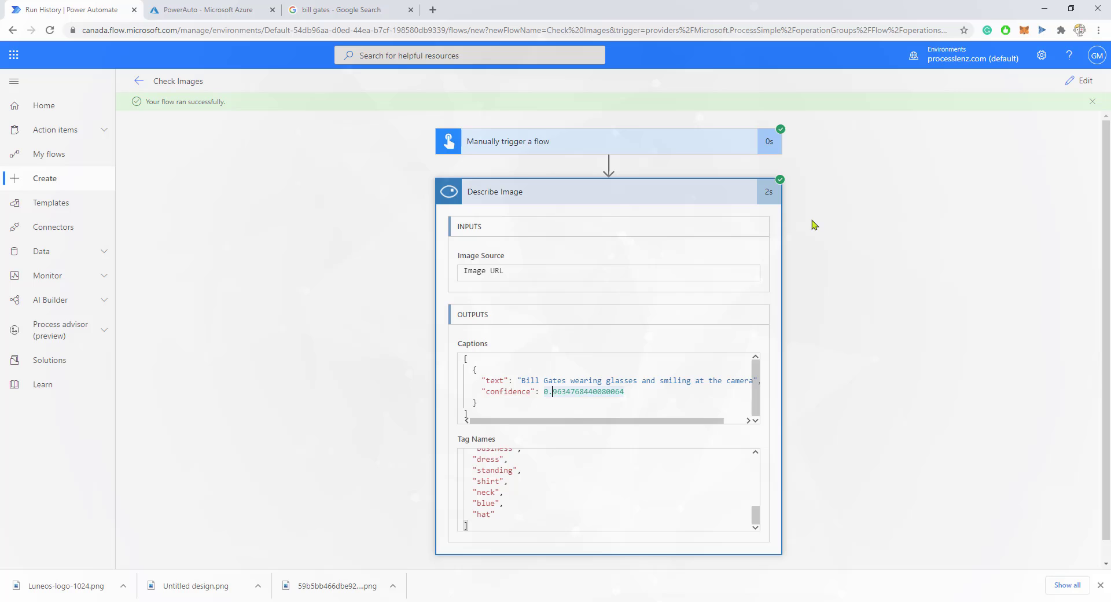
Collapse the Describe Image step details in the run view
left_click(689, 196)
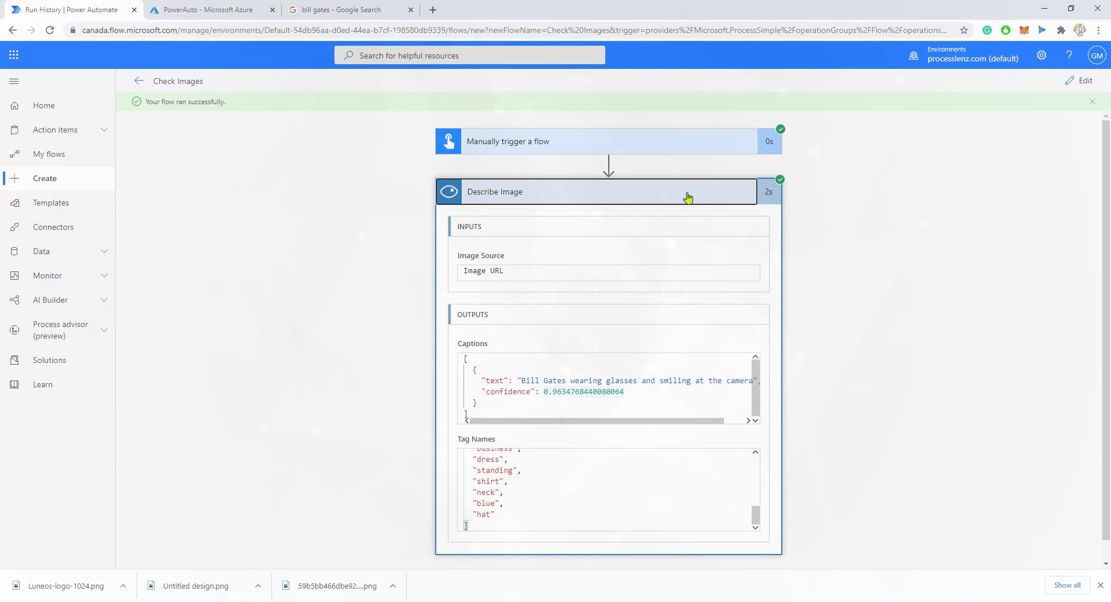